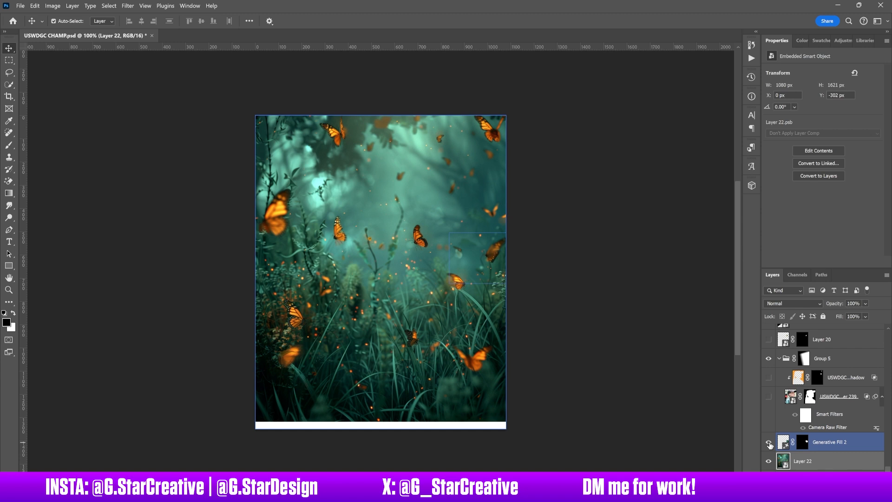
- Select the Generative Fill 2 layer and compare the butterfly background with that layer hidden and shown
{"action": "left_click", "coordinate": [830, 447]}
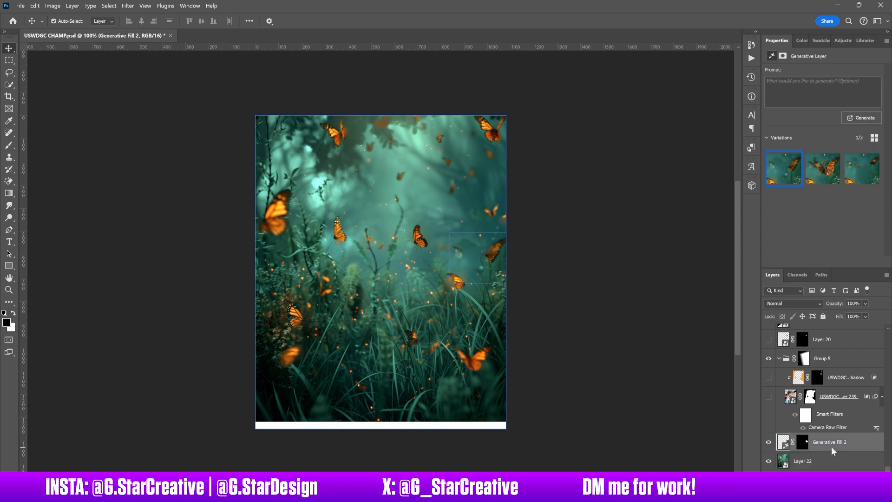
{"action": "left_click", "coordinate": [768, 443]}
{"action": "left_click", "coordinate": [769, 442]}
- Show the portrait photo layer in Group 5 and its clipped inner shadow layer, leaving the inner shadow layer selected
{"action": "left_click", "coordinate": [768, 398]}
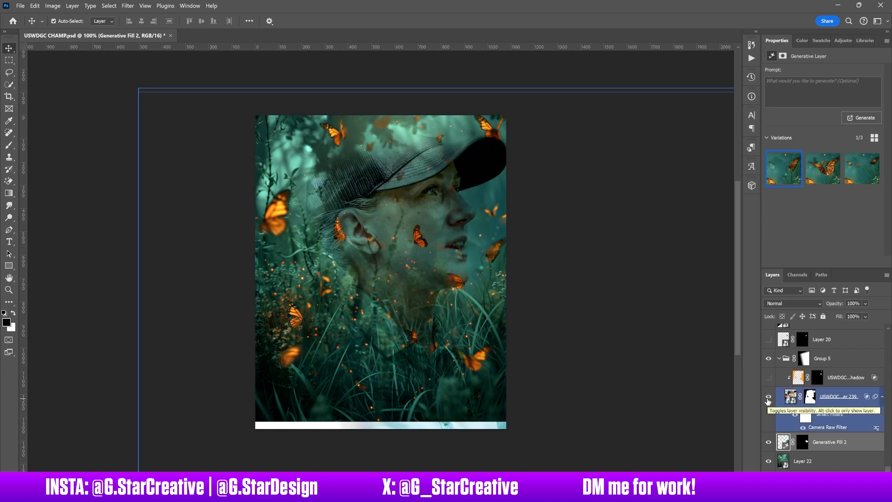
{"action": "left_click", "coordinate": [834, 402]}
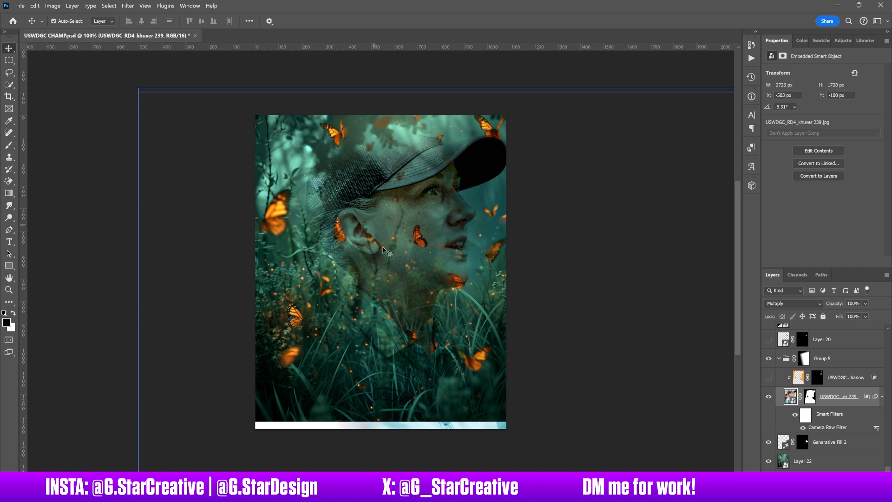
{"action": "left_click", "coordinate": [833, 377]}
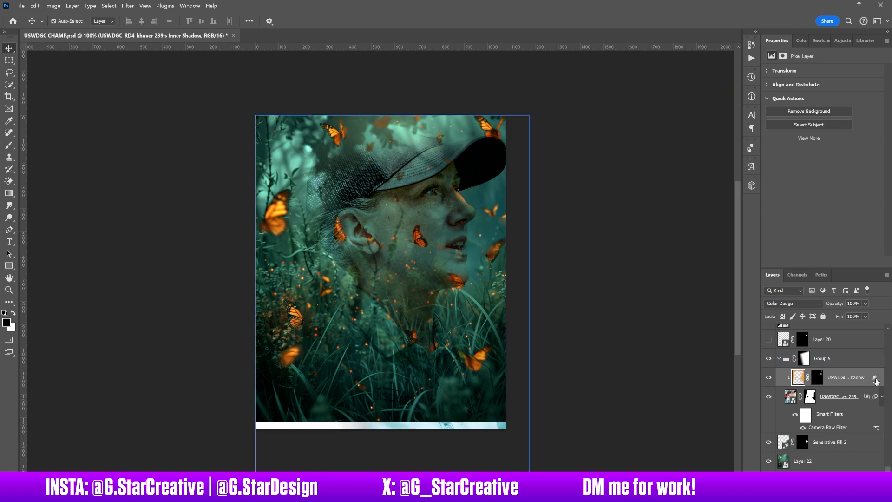
- Show Layer 20, the small butterfly over the face, and select it
{"action": "scroll", "coordinate": [876, 380], "scroll_direction": "up", "scroll_amount": 2}
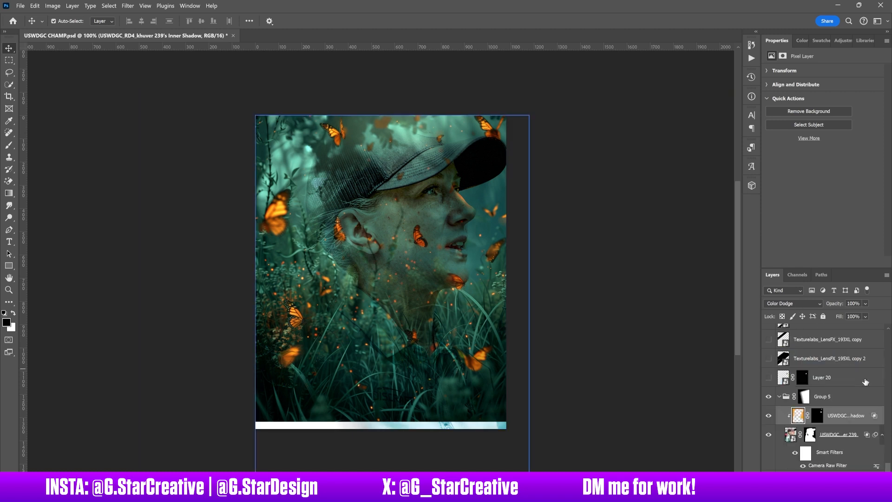
{"action": "left_click", "coordinate": [769, 378]}
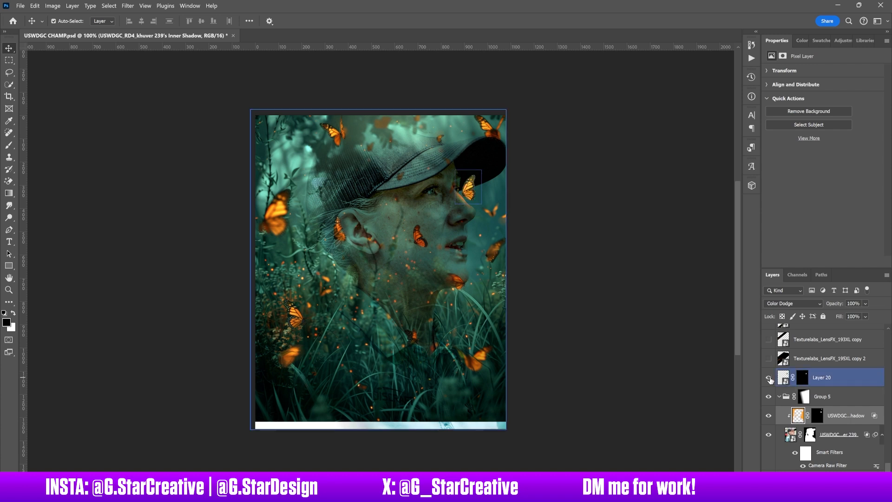
{"action": "left_click", "coordinate": [847, 384]}
- Show the LensFX texture layers 195XL copy 2, 193XL copy, 193XL copy 2 and 166L, and select 166L
{"action": "scroll", "coordinate": [847, 384], "scroll_direction": "up", "scroll_amount": 1}
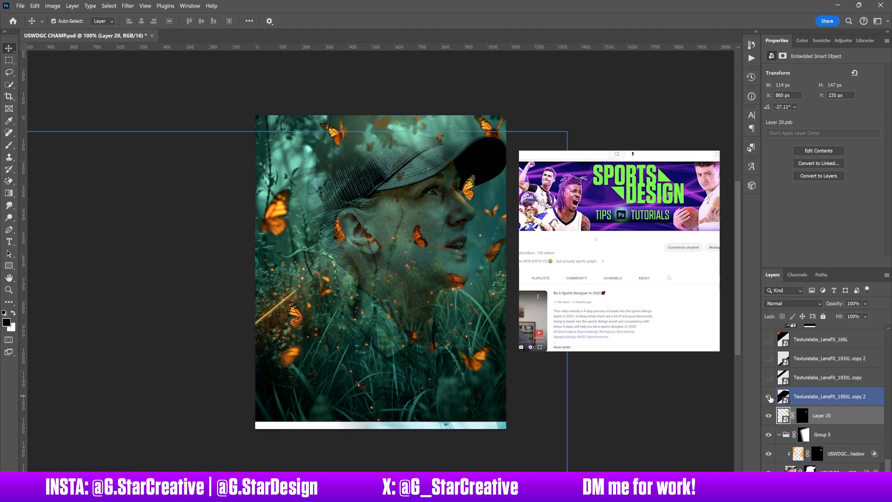
{"action": "left_click", "coordinate": [769, 377]}
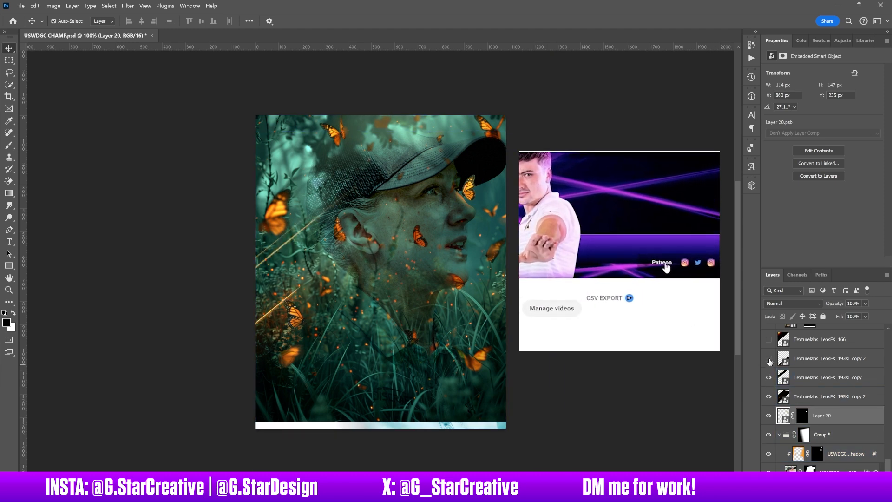
{"action": "left_click", "coordinate": [769, 358]}
{"action": "left_click", "coordinate": [768, 340]}
{"action": "scroll", "coordinate": [799, 372], "scroll_direction": "up", "scroll_amount": 6}
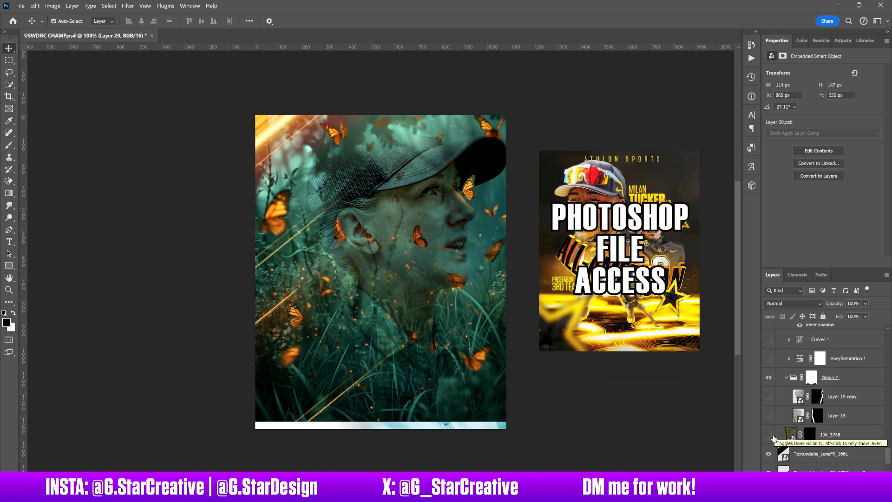
{"action": "left_click", "coordinate": [790, 450]}
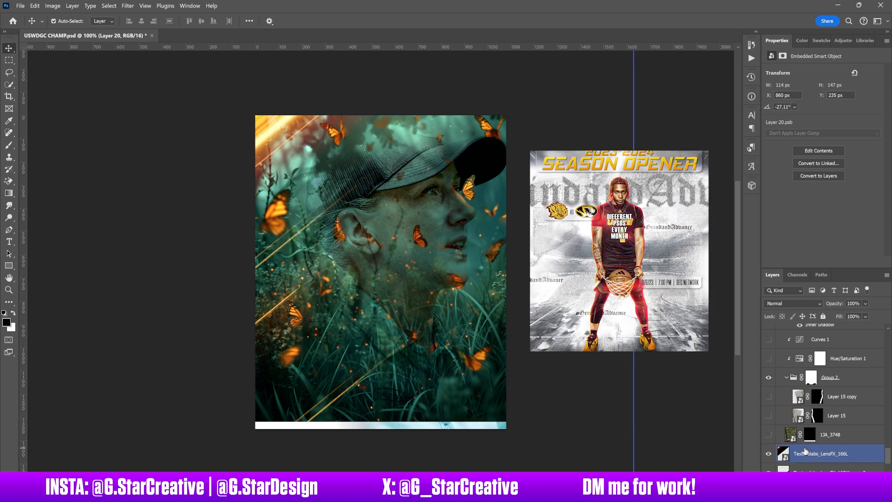
- Show the bark photo layer below Group 2 plus the branch layers Layer 15 and Layer 15 copy, leaving Layer 15 copy selected
{"action": "left_click", "coordinate": [768, 437]}
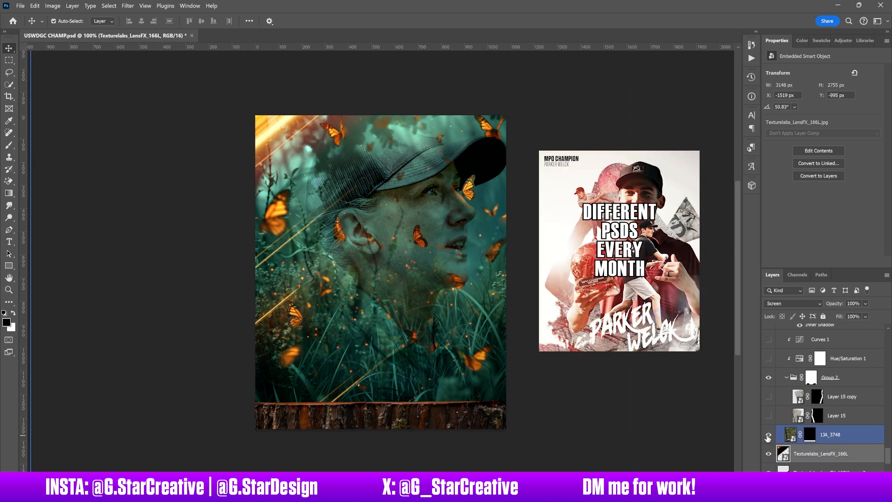
{"action": "left_click", "coordinate": [768, 415]}
{"action": "left_click", "coordinate": [769, 397]}
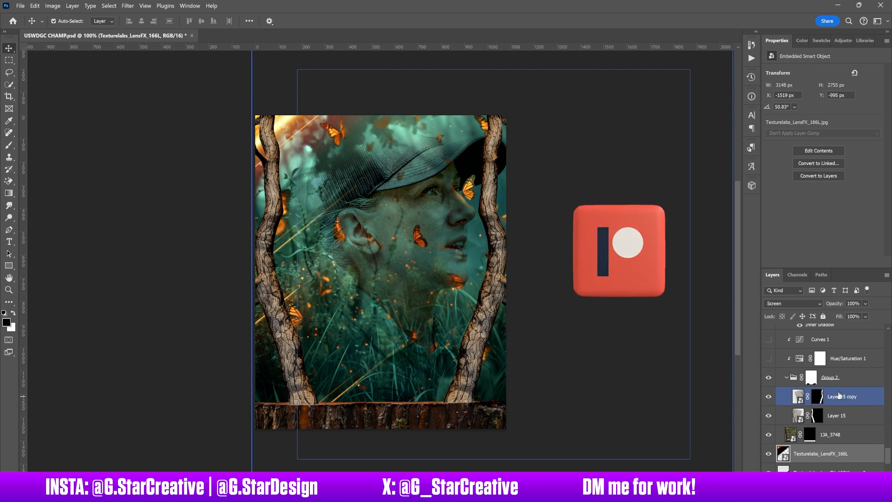
{"action": "left_click", "coordinate": [418, 415]}
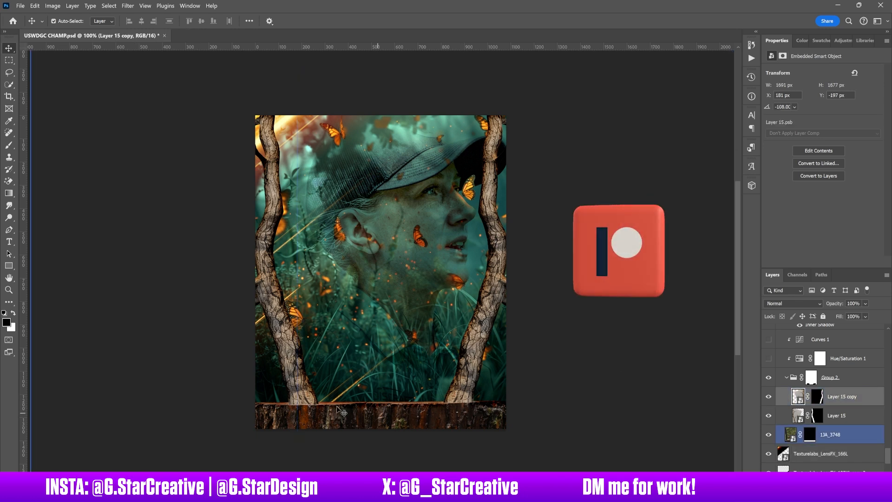
- Show the Hue/Saturation 1 and Curves 1 adjustments clipped to Group 2 and bring up their settings for inspection
{"action": "scroll", "coordinate": [769, 395], "scroll_direction": "up", "scroll_amount": 2}
{"action": "left_click", "coordinate": [768, 397]}
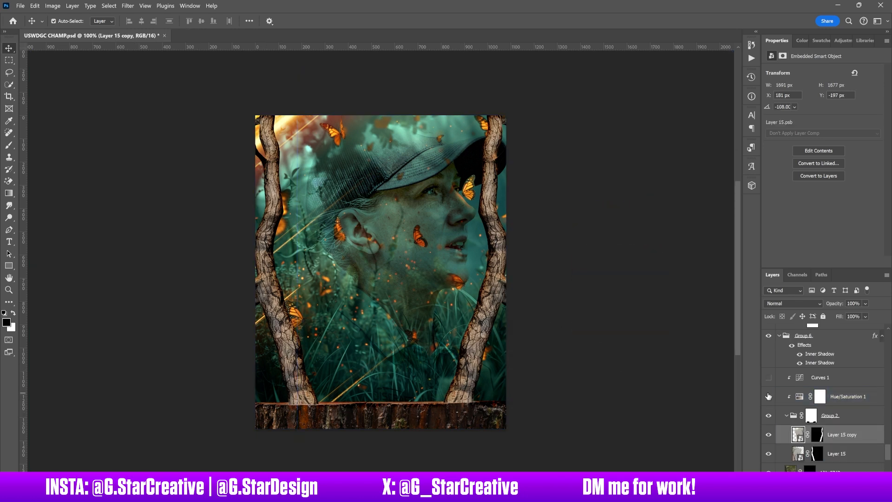
{"action": "left_click", "coordinate": [769, 378]}
{"action": "left_click", "coordinate": [822, 381]}
{"action": "left_click", "coordinate": [842, 395]}
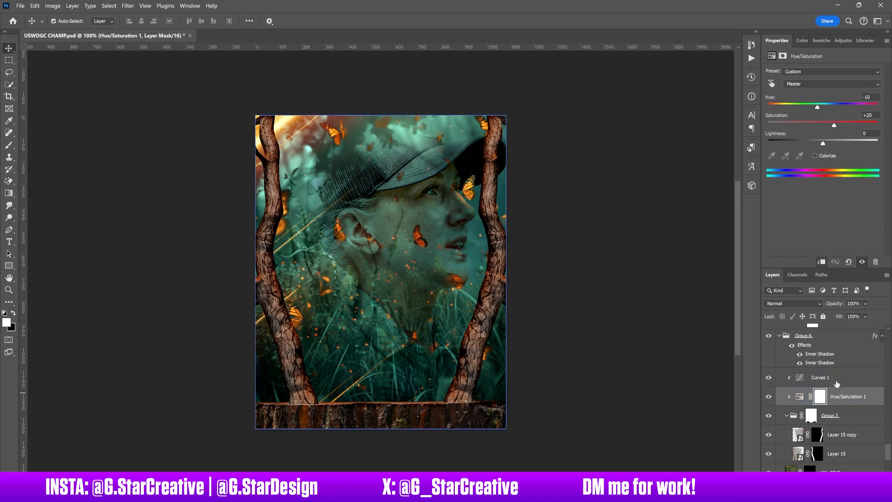
{"action": "left_click", "coordinate": [833, 379]}
- Compare the wooden frame with the Curves 1 adjustment hidden and shown
{"action": "scroll", "coordinate": [833, 379], "scroll_direction": "up", "scroll_amount": 2}
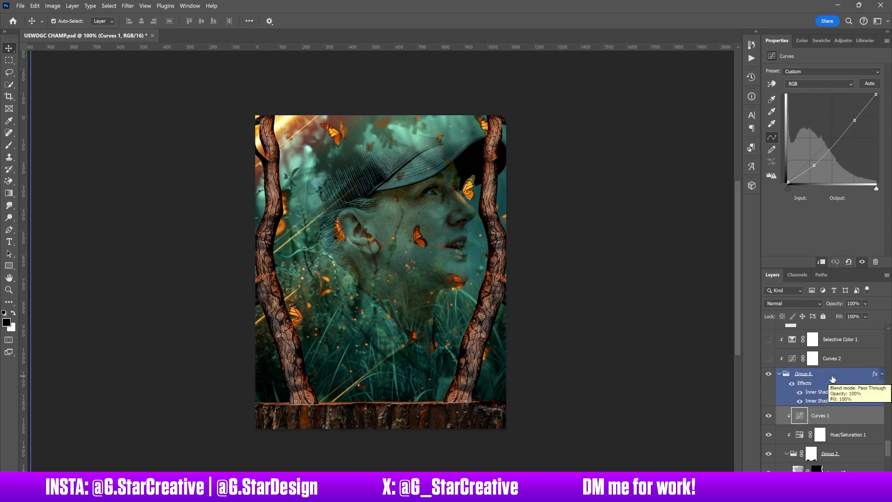
{"action": "left_click", "coordinate": [769, 416]}
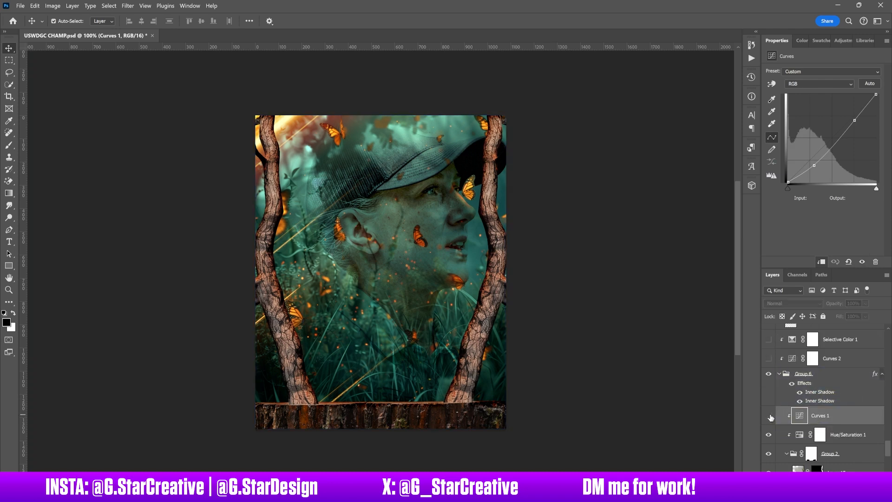
{"action": "left_click", "coordinate": [769, 415]}
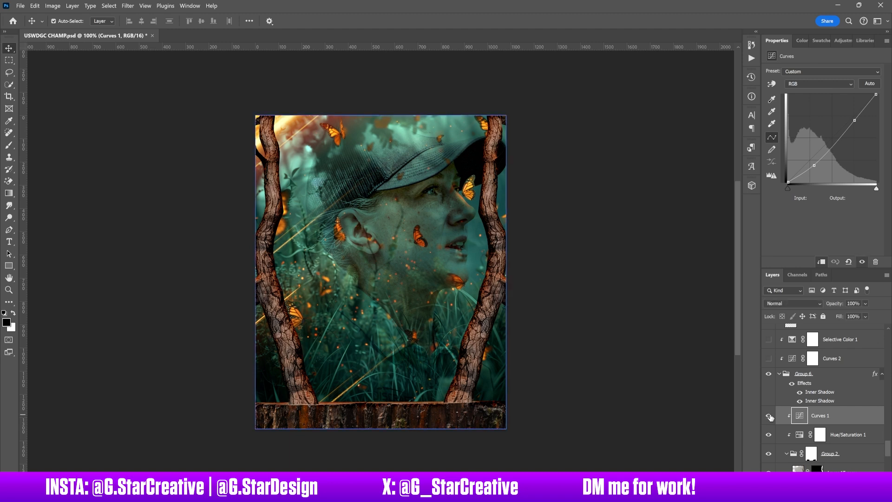
- Compare the wooden frame with Group 6's inner shadow effects switched off and on, leaving them on
{"action": "left_click", "coordinate": [792, 387]}
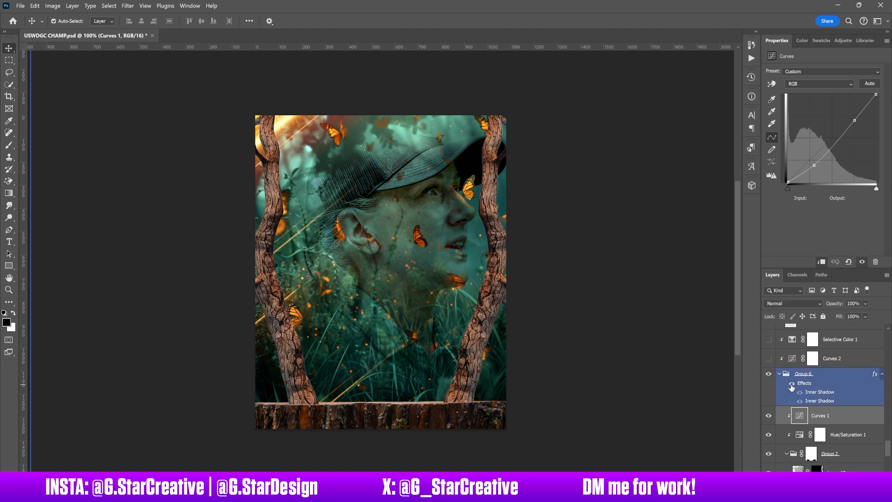
{"action": "left_click", "coordinate": [791, 385]}
{"action": "left_click", "coordinate": [792, 384]}
{"action": "left_click", "coordinate": [791, 384]}
{"action": "left_click", "coordinate": [791, 384]}
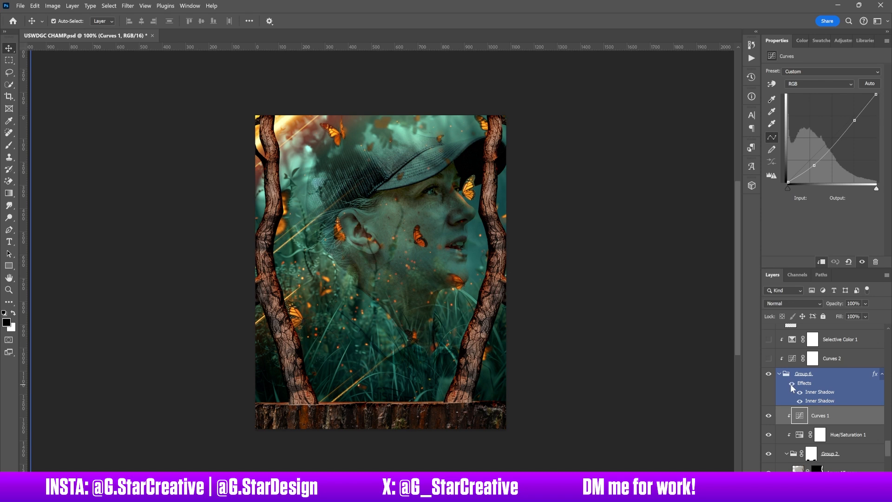
{"action": "left_click", "coordinate": [791, 384]}
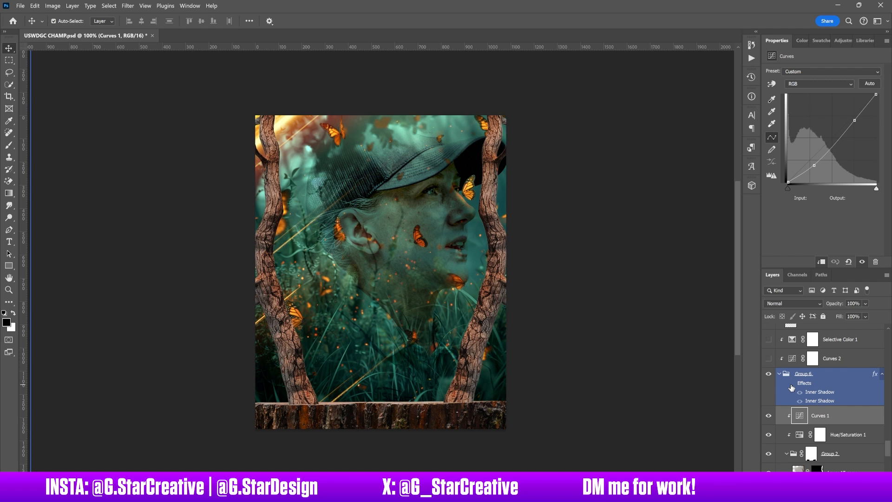
{"action": "left_click", "coordinate": [791, 384]}
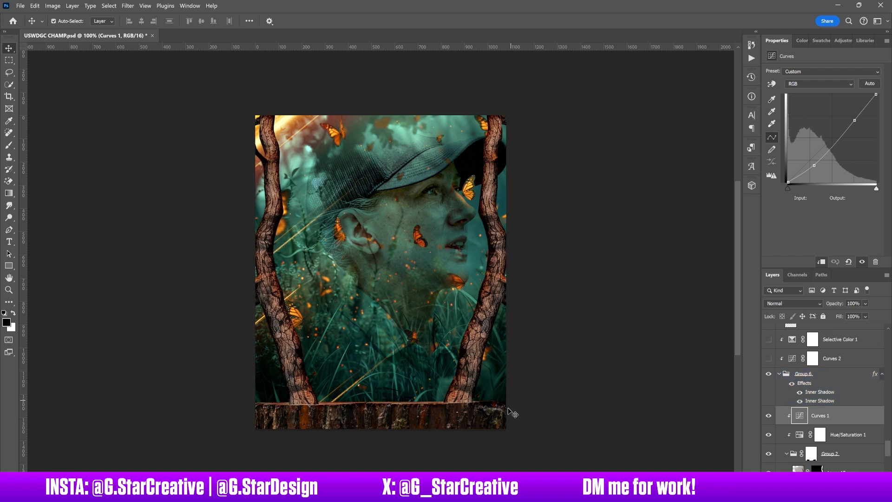
- Show the Curves 2 and Selective Color 1 adjustments above Group 6, comparing the frame with and without Selective Color 1
{"action": "scroll", "coordinate": [792, 407], "scroll_direction": "up", "scroll_amount": 2}
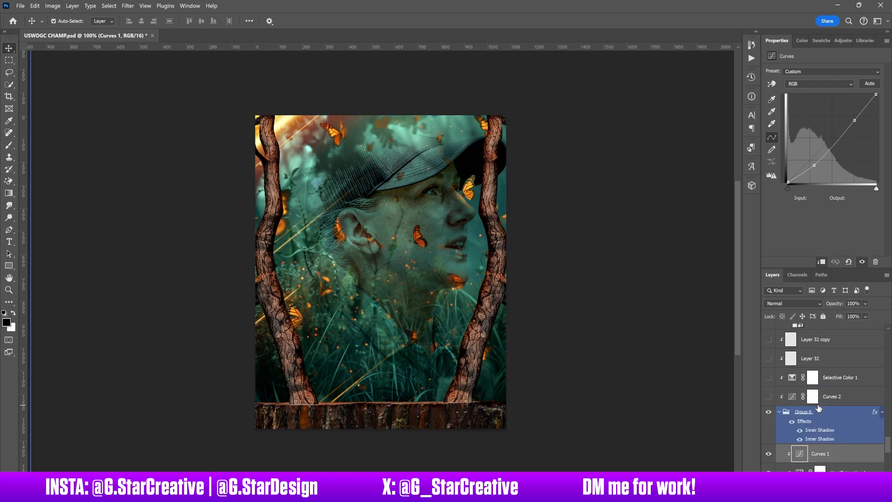
{"action": "left_click", "coordinate": [769, 398]}
{"action": "left_click", "coordinate": [769, 399]}
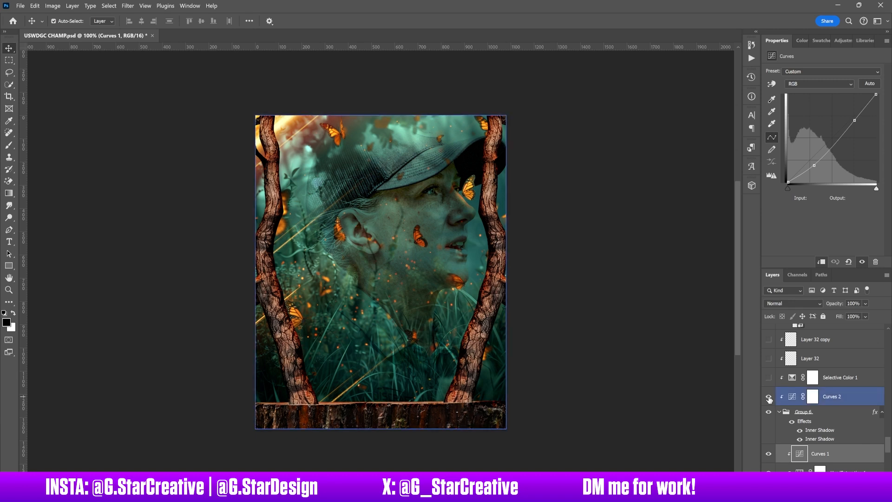
{"action": "scroll", "coordinate": [773, 409], "scroll_direction": "up", "scroll_amount": 2}
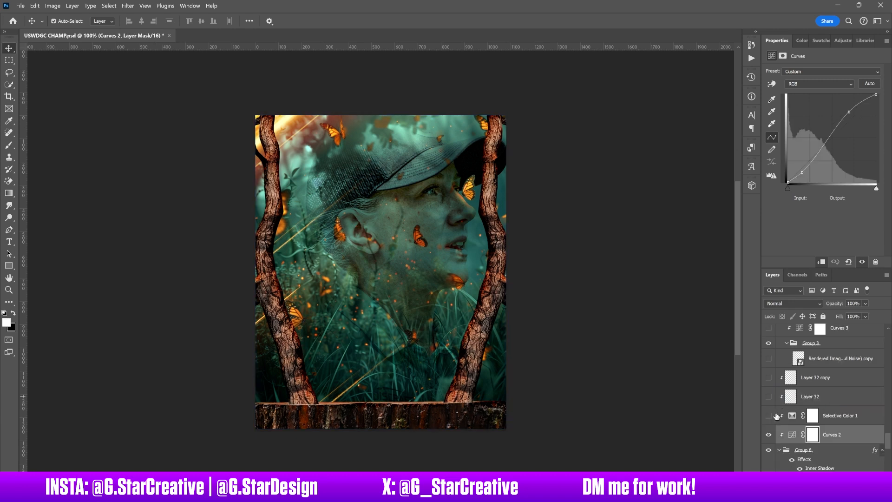
{"action": "left_click", "coordinate": [789, 419]}
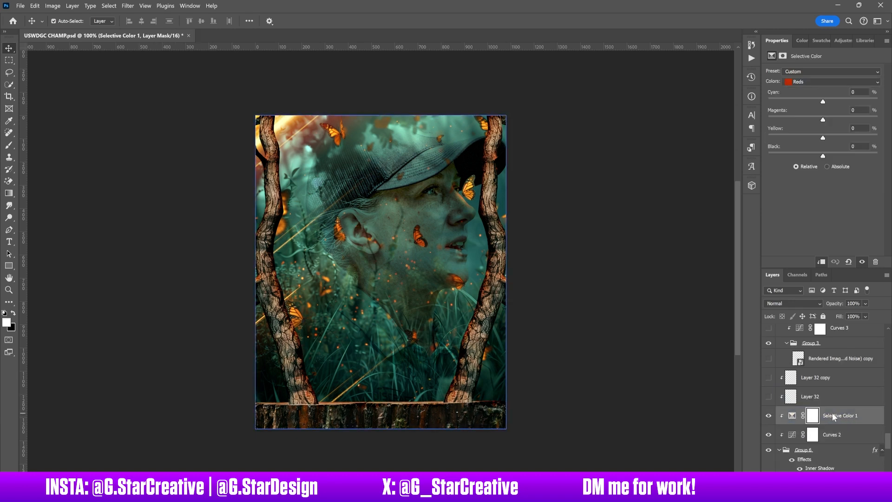
{"action": "left_click", "coordinate": [768, 416]}
{"action": "left_click", "coordinate": [768, 416]}
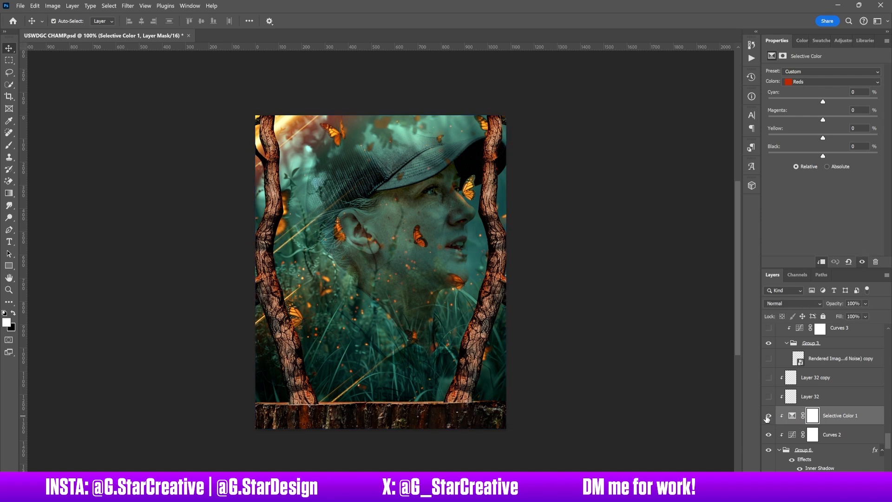
- Show Layer 32, Layer 32 copy and the Rendered Image (Reduced Noise) copy title layer, and select the title layer
{"action": "left_click", "coordinate": [769, 397]}
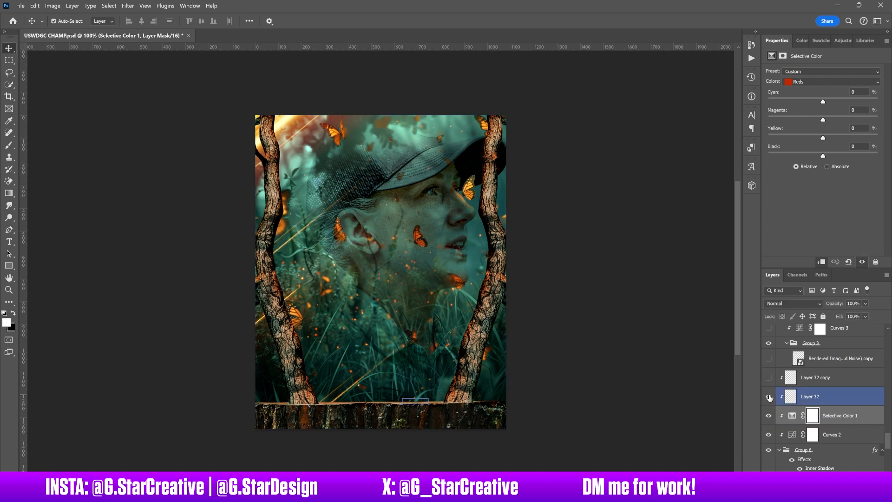
{"action": "left_click", "coordinate": [769, 359]}
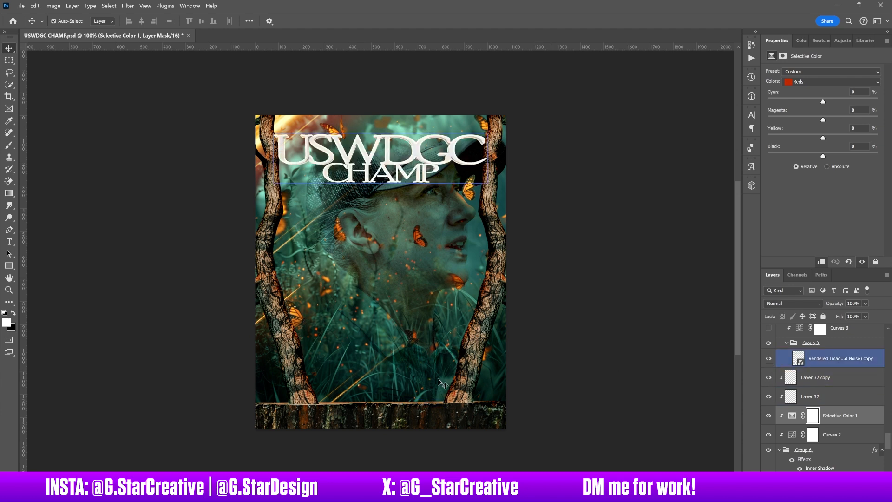
{"action": "scroll", "coordinate": [865, 380], "scroll_direction": "up", "scroll_amount": 2}
{"action": "left_click", "coordinate": [864, 380]}
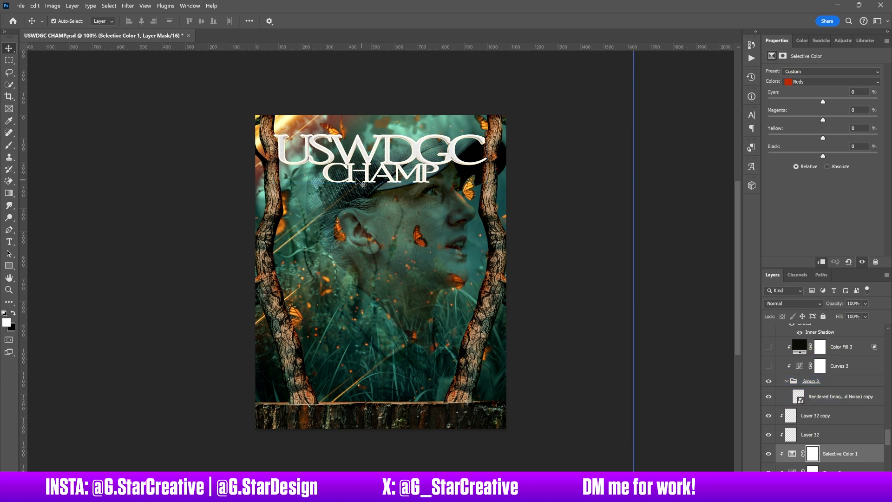
{"action": "left_click", "coordinate": [827, 397]}
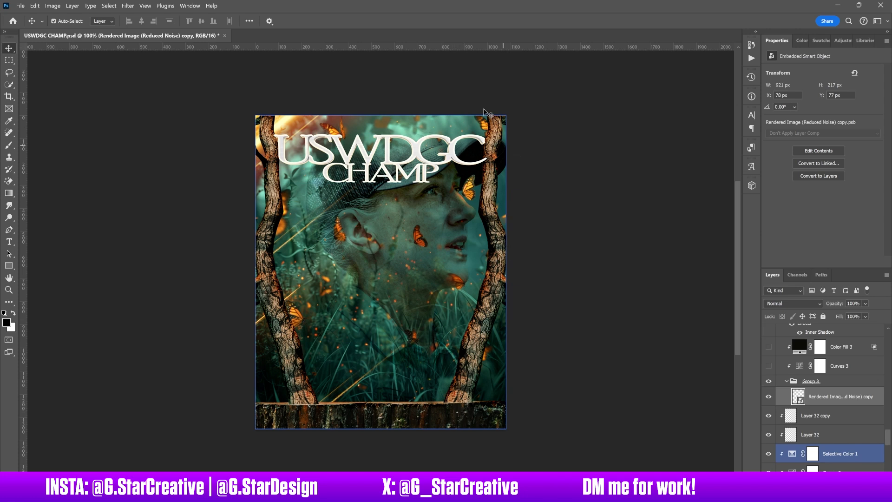
- Show the Curves 3 and Color Fill 3 layers clipped to Group 3, comparing the title with and without Curves 3, and select Color Fill 3
{"action": "scroll", "coordinate": [827, 409], "scroll_direction": "up", "scroll_amount": 3}
{"action": "left_click", "coordinate": [768, 442]}
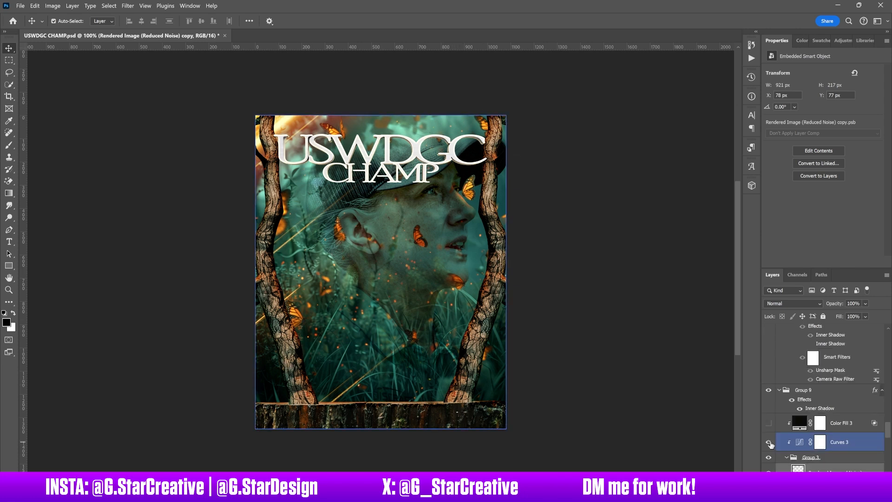
{"action": "left_click", "coordinate": [772, 445]}
{"action": "left_click", "coordinate": [768, 443]}
{"action": "left_click", "coordinate": [768, 443]}
{"action": "left_click", "coordinate": [768, 423]}
{"action": "left_click", "coordinate": [844, 424]}
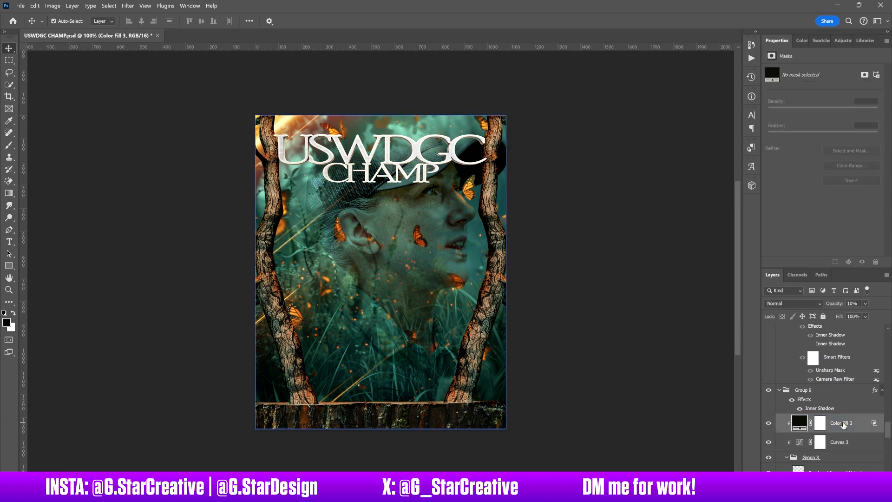
- Compare the title with the Color Fill 3 layer switched off and on, leaving it on
{"action": "left_click", "coordinate": [769, 424]}
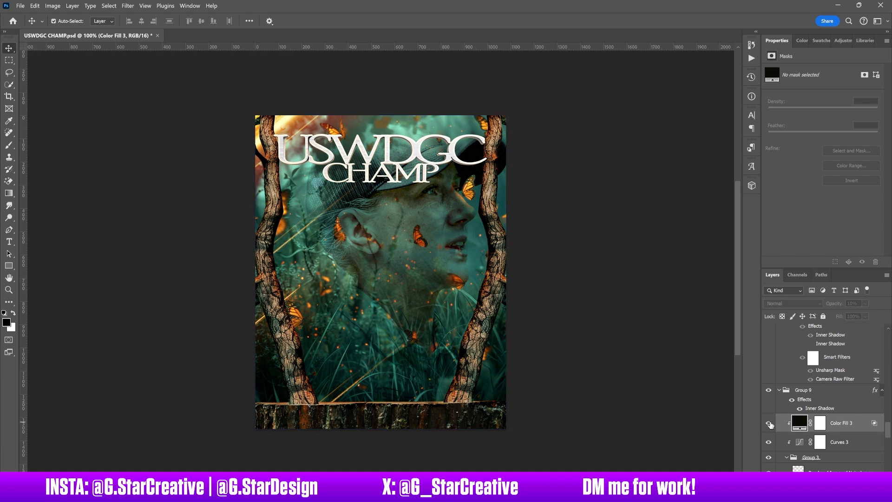
{"action": "left_click", "coordinate": [769, 423]}
{"action": "left_click", "coordinate": [769, 424]}
{"action": "left_click", "coordinate": [769, 423]}
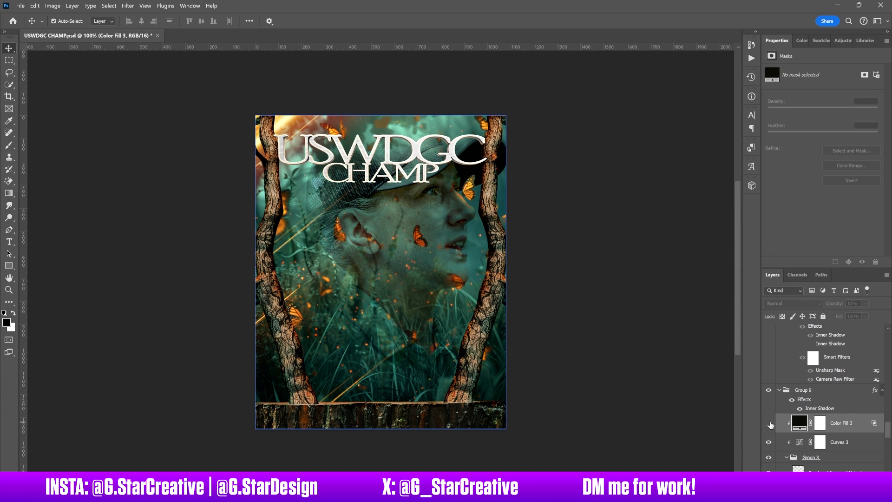
{"action": "left_click", "coordinate": [768, 423]}
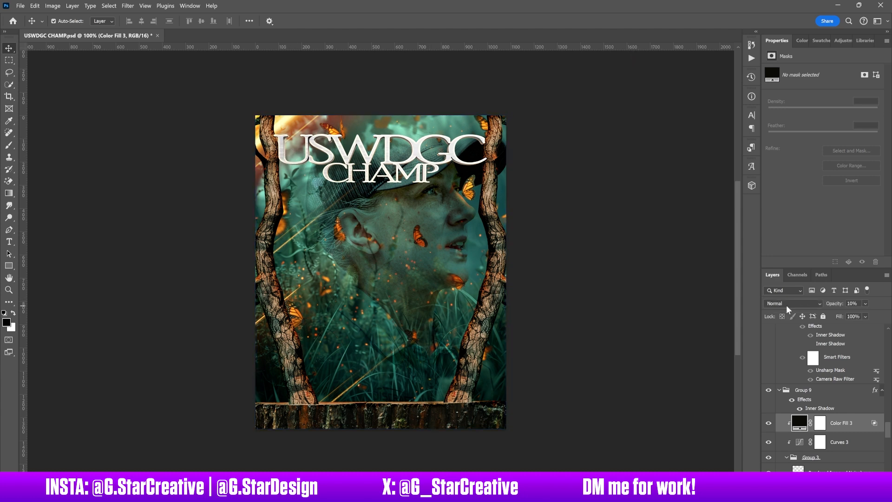
- Compare the title with Group 9's inner shadow effects switched off and on, leaving them on
{"action": "scroll", "coordinate": [819, 399], "scroll_direction": "up", "scroll_amount": 1}
{"action": "left_click", "coordinate": [792, 439]}
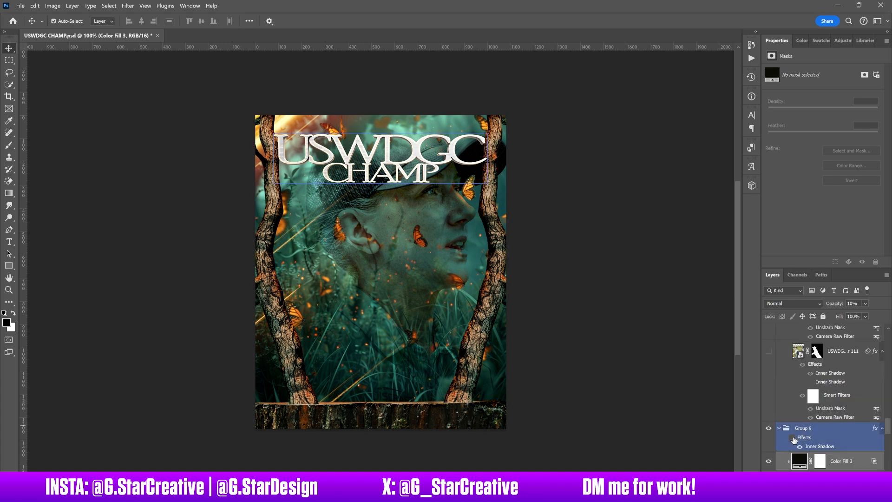
{"action": "left_click", "coordinate": [792, 438]}
- Show the large player cutout layer ending in 111 and compare it with its smart filters off and on, leaving them on
{"action": "scroll", "coordinate": [804, 439], "scroll_direction": "up", "scroll_amount": 1}
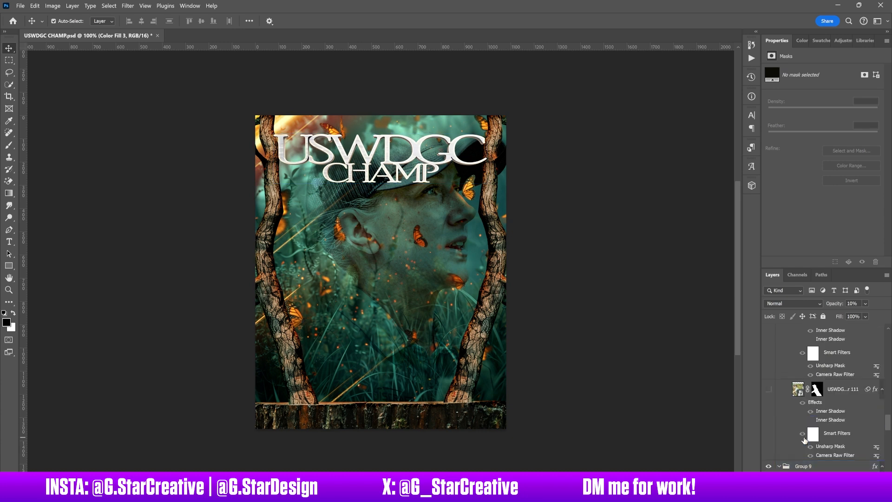
{"action": "left_click", "coordinate": [804, 439]}
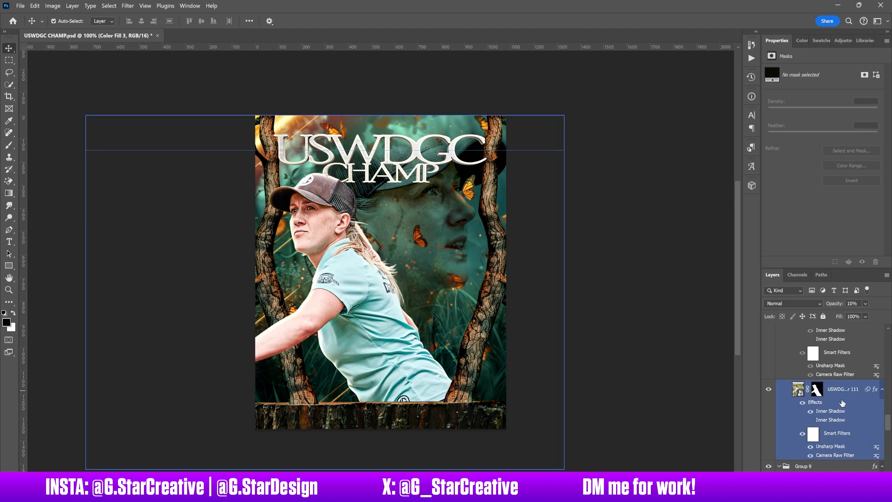
{"action": "left_click", "coordinate": [810, 409]}
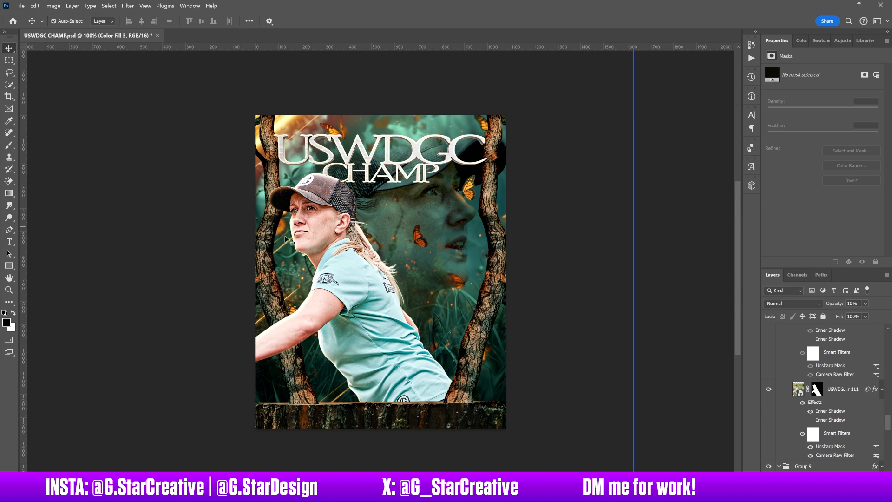
{"action": "left_click", "coordinate": [794, 421]}
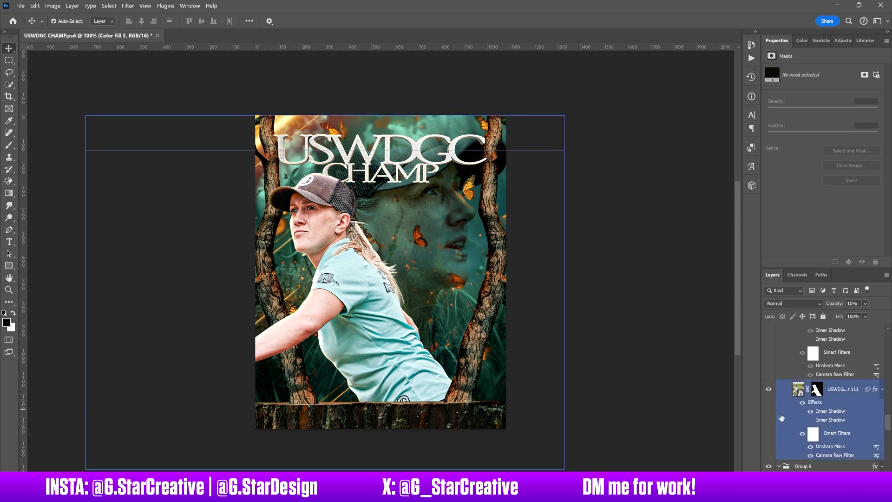
{"action": "left_click", "coordinate": [803, 433]}
{"action": "left_click", "coordinate": [803, 433]}
{"action": "left_click", "coordinate": [803, 433]}
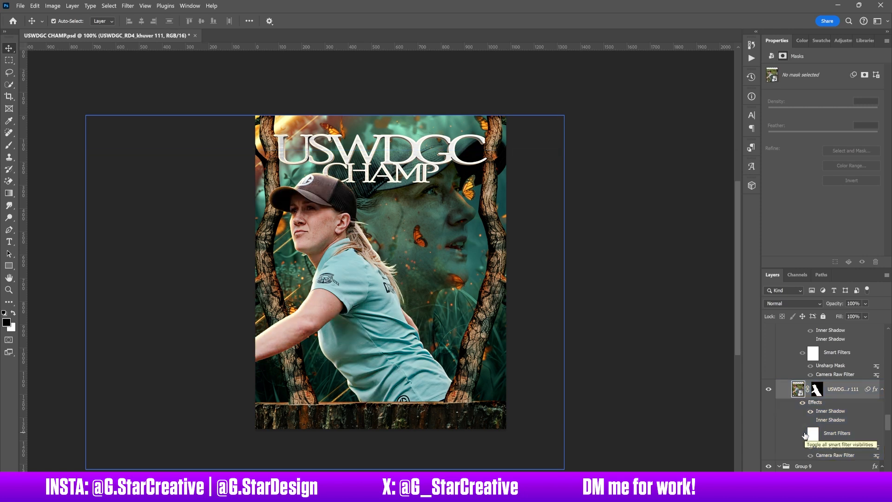
{"action": "left_click", "coordinate": [803, 433]}
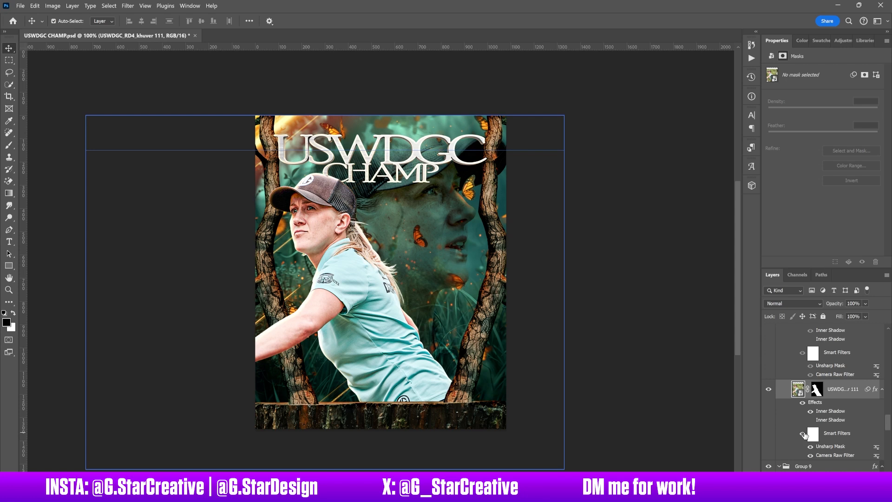
- Show the two player cutout layers ending in 108 and 110 inside Group 3
{"action": "scroll", "coordinate": [805, 435], "scroll_direction": "up", "scroll_amount": 4}
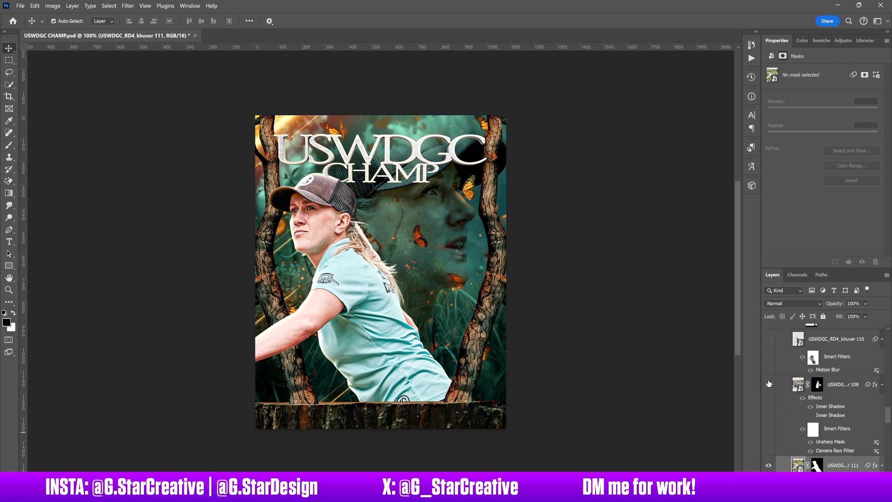
{"action": "left_click", "coordinate": [769, 384]}
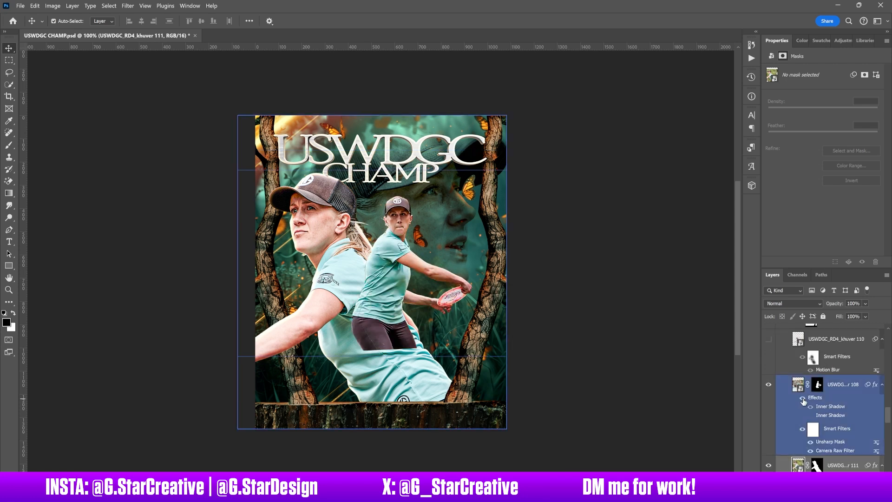
{"action": "scroll", "coordinate": [822, 404], "scroll_direction": "up", "scroll_amount": 2}
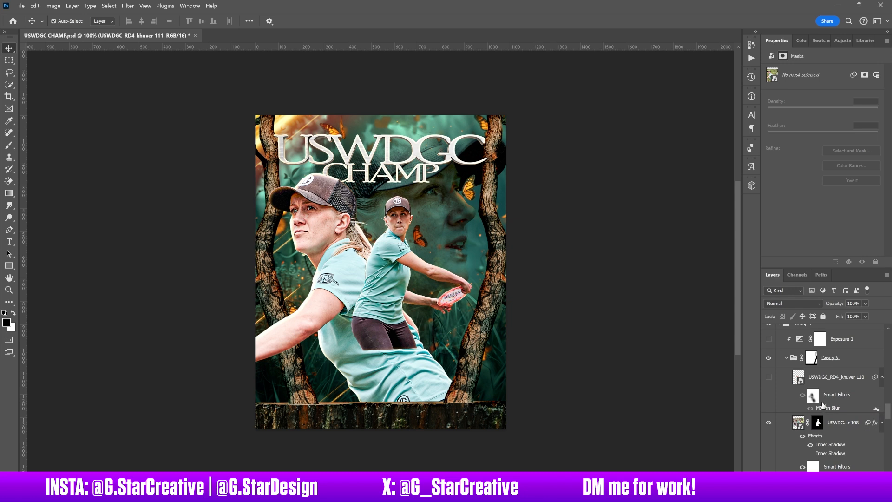
{"action": "left_click", "coordinate": [769, 378]}
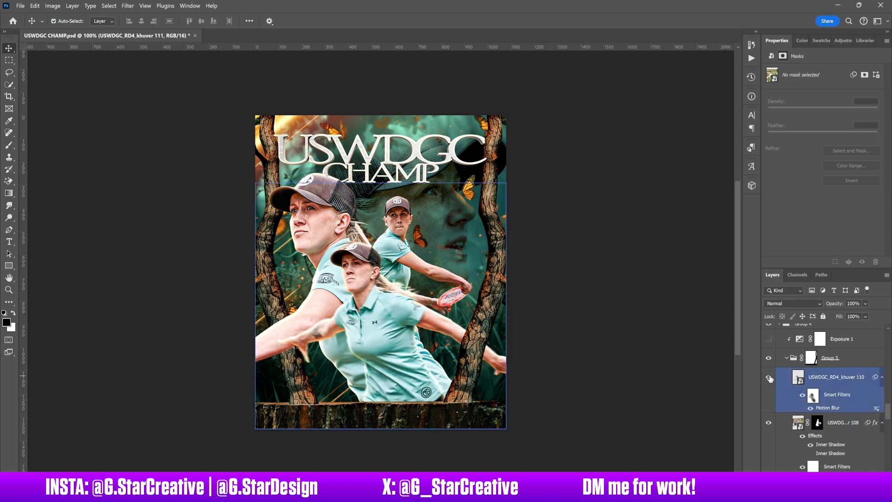
- Compare the player cutout ending in 110 with its Motion Blur smart filter off and on, leaving it on
{"action": "scroll", "coordinate": [790, 405], "scroll_direction": "up", "scroll_amount": 2}
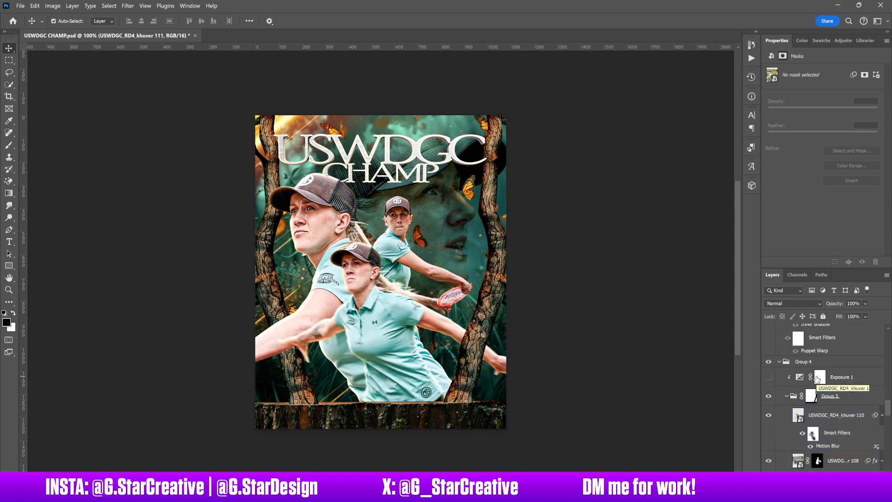
{"action": "left_click", "coordinate": [802, 433]}
{"action": "left_click", "coordinate": [802, 434]}
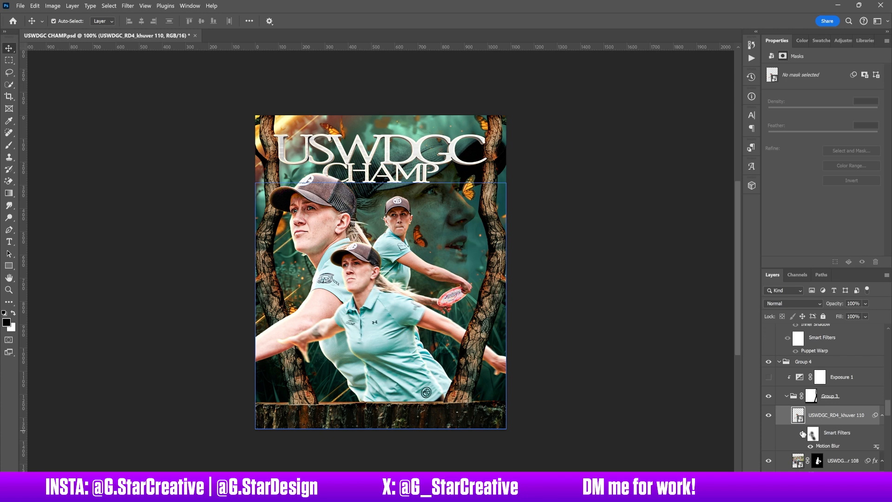
{"action": "left_click", "coordinate": [803, 434]}
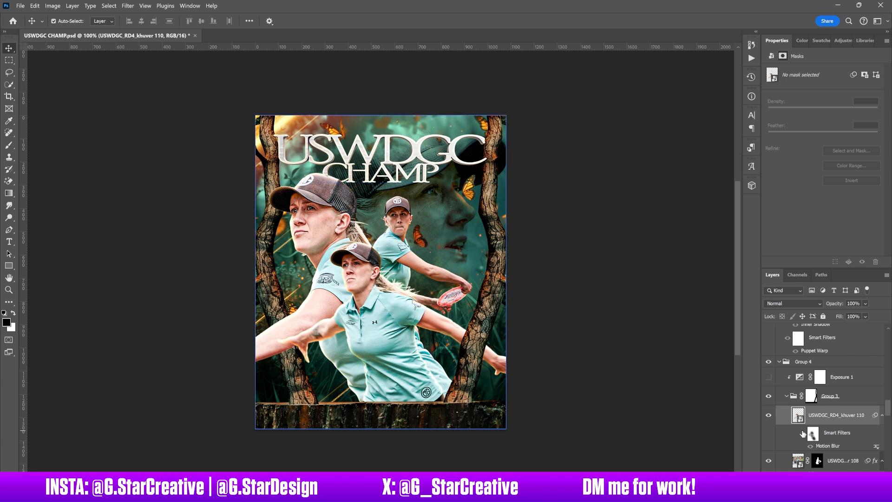
{"action": "left_click", "coordinate": [803, 434]}
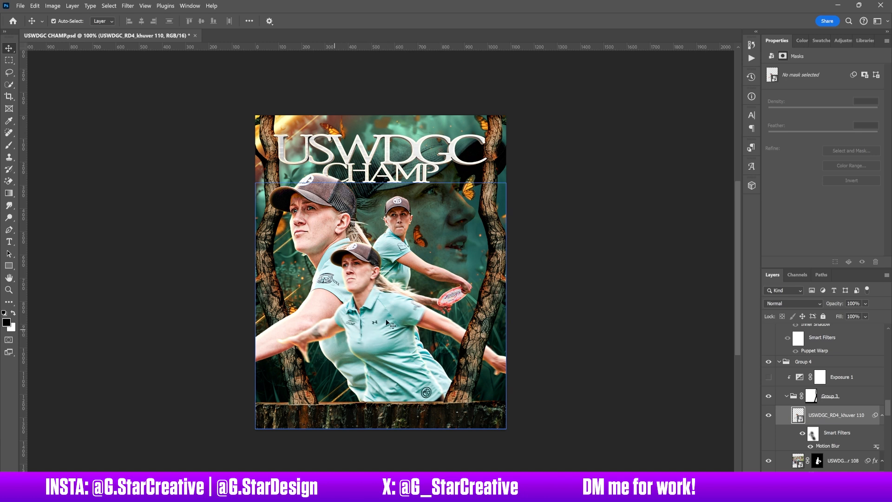
- Show and select the Exposure 1 adjustment clipped to Group 3, comparing the players with and without it
{"action": "scroll", "coordinate": [785, 418], "scroll_direction": "up", "scroll_amount": 2}
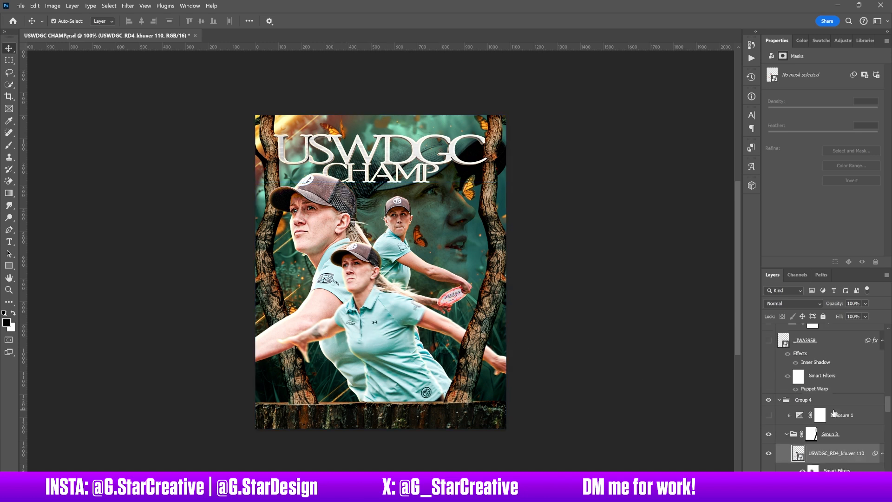
{"action": "left_click", "coordinate": [768, 416]}
{"action": "left_click", "coordinate": [850, 416]}
{"action": "left_click", "coordinate": [768, 416]}
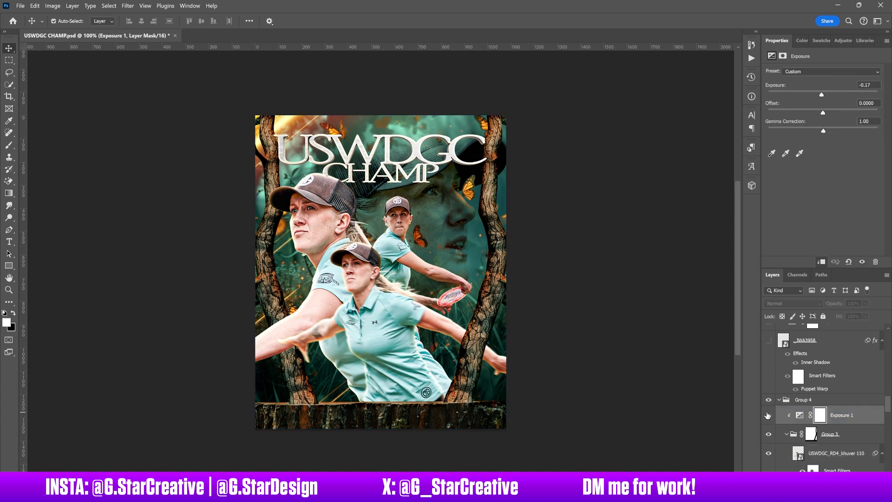
{"action": "left_click", "coordinate": [767, 415]}
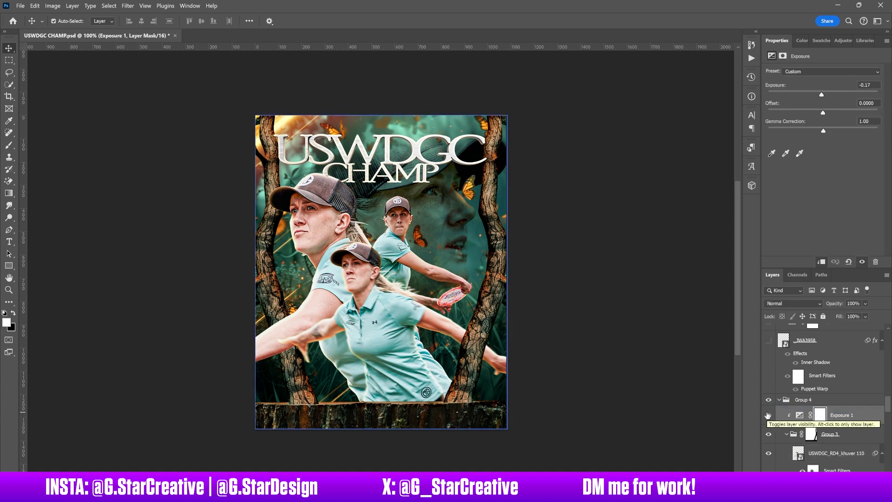
- Show the _JWA3958 layer with its Exposure 2 and Exposure 2 copy adjustments, comparing the small figure with and without Exposure 2 copy
{"action": "scroll", "coordinate": [827, 420], "scroll_direction": "up", "scroll_amount": 2}
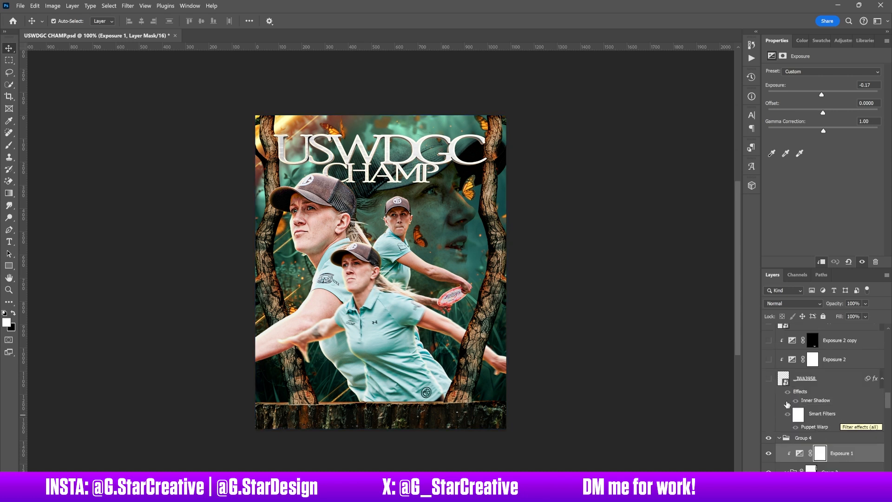
{"action": "left_click", "coordinate": [768, 379]}
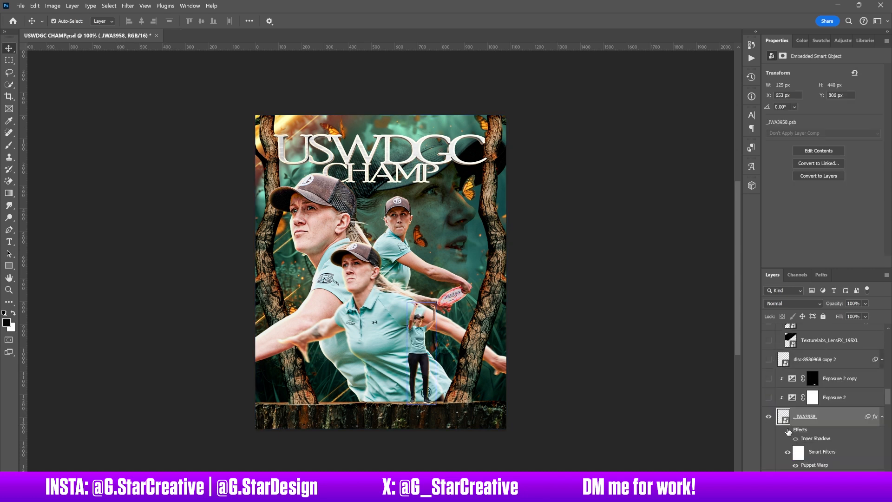
{"action": "left_click", "coordinate": [768, 401]}
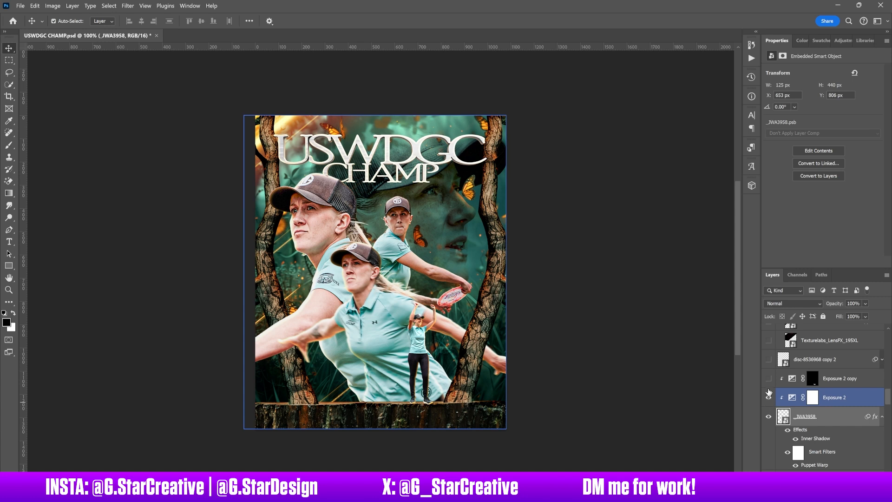
{"action": "left_click", "coordinate": [769, 380]}
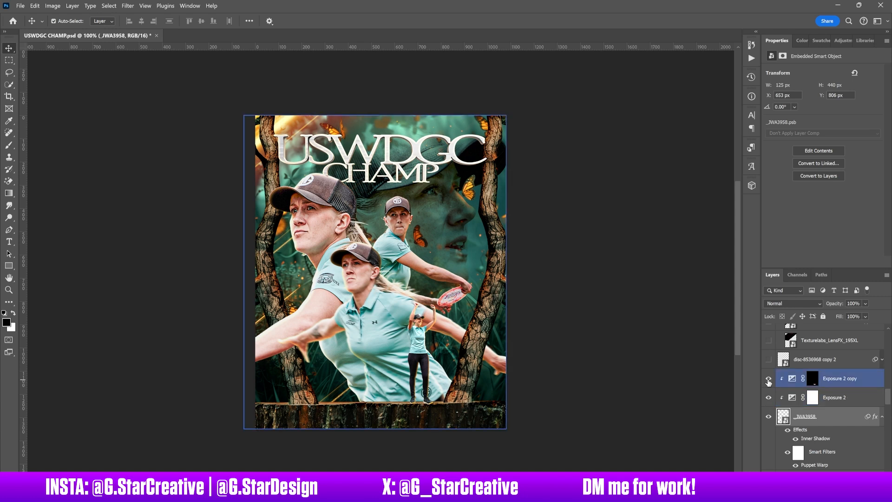
{"action": "left_click", "coordinate": [844, 382]}
{"action": "left_click", "coordinate": [768, 378]}
{"action": "left_click", "coordinate": [768, 379]}
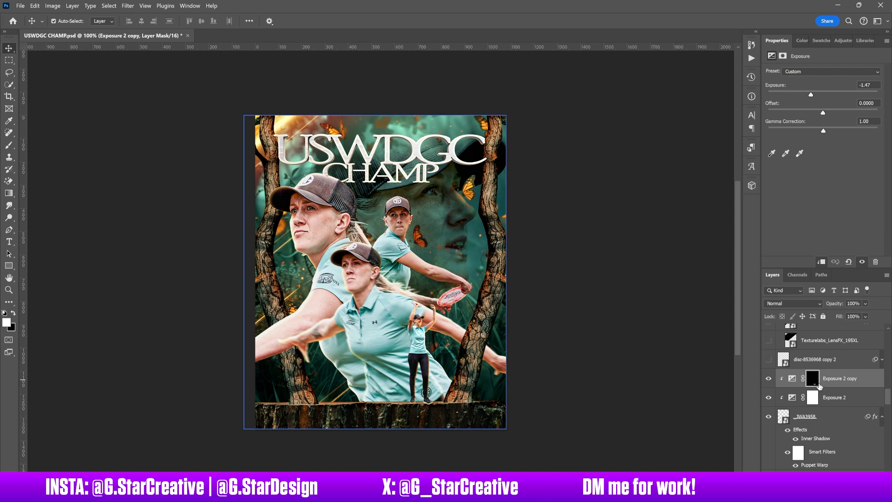
- Show and select the disc-8536968 copy 2 layer
{"action": "scroll", "coordinate": [809, 390], "scroll_direction": "up", "scroll_amount": 2}
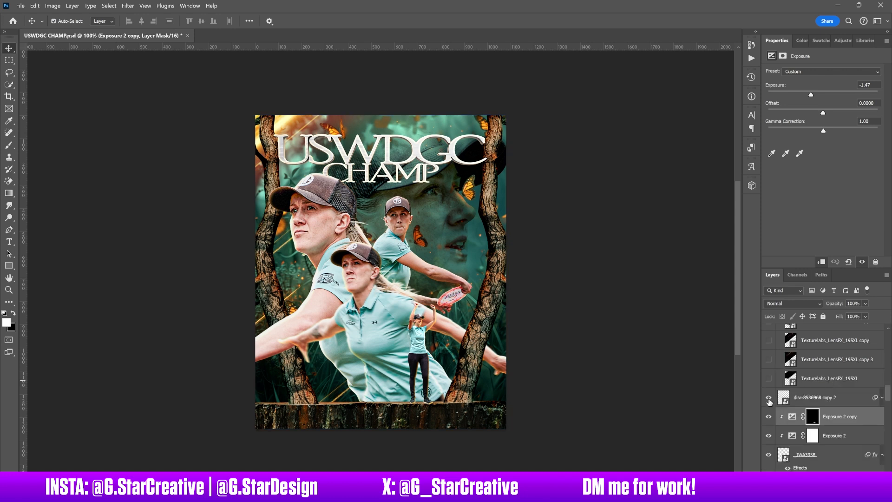
{"action": "left_click", "coordinate": [798, 398]}
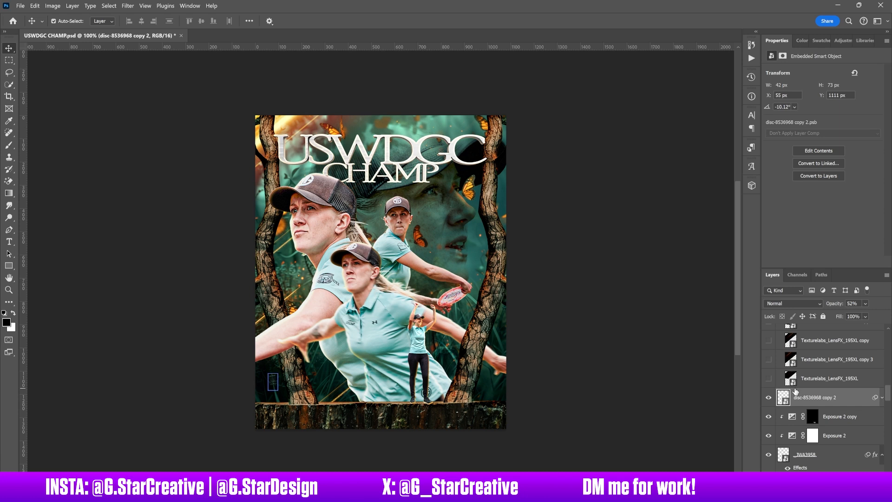
- Show the Texturelabs_LensFX layers in Group 8, selecting Texturelabs_LensFX_166L copy, and show Layer 33 above the group
{"action": "scroll", "coordinate": [806, 398], "scroll_direction": "up", "scroll_amount": 2}
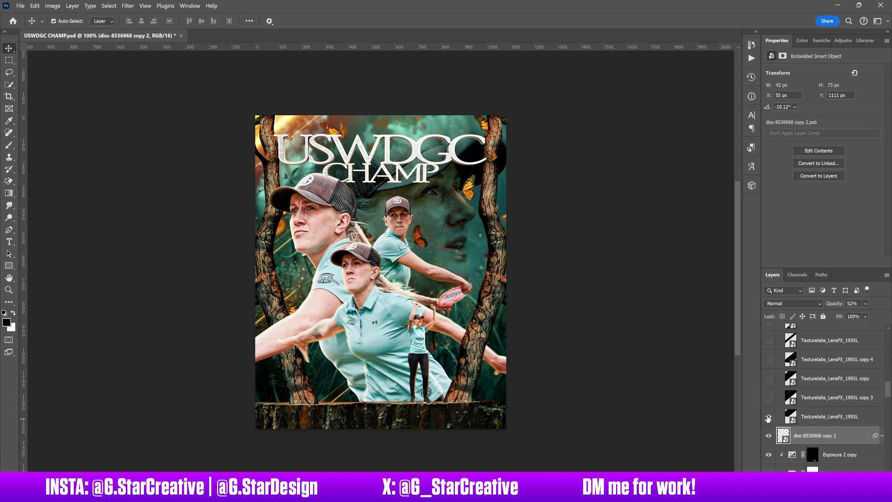
{"action": "left_click", "coordinate": [769, 398]}
{"action": "scroll", "coordinate": [771, 364], "scroll_direction": "up", "scroll_amount": 2}
{"action": "left_click", "coordinate": [769, 417]}
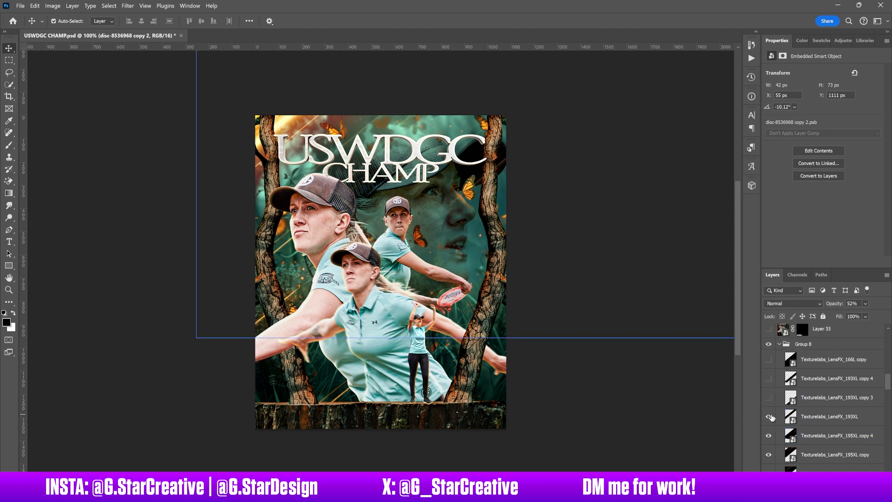
{"action": "left_click", "coordinate": [769, 399]}
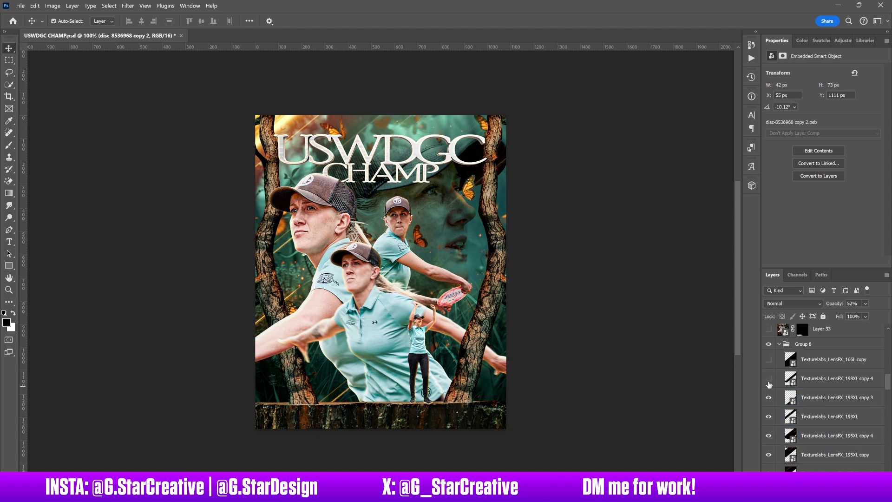
{"action": "left_click", "coordinate": [768, 360]}
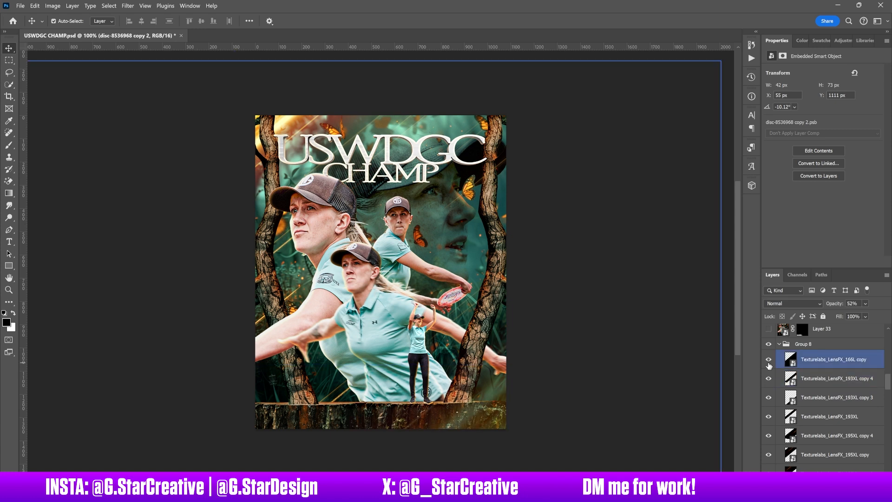
{"action": "left_click", "coordinate": [831, 365]}
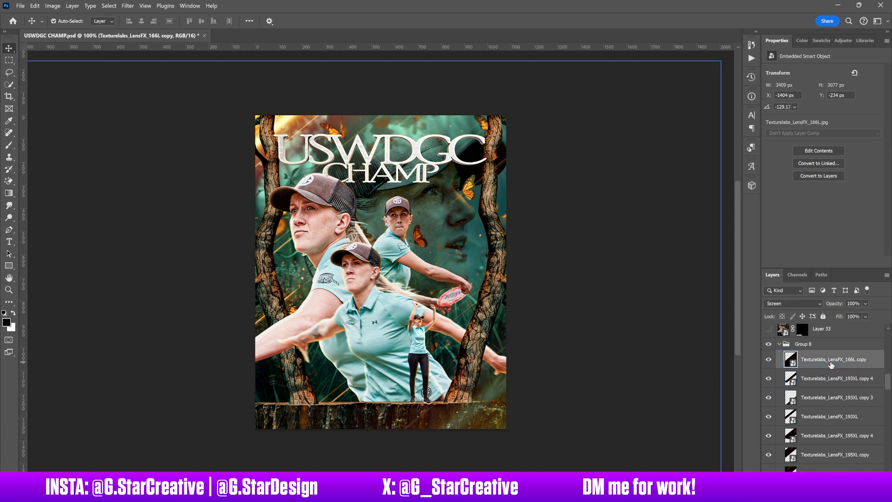
{"action": "scroll", "coordinate": [832, 372], "scroll_direction": "up", "scroll_amount": 2}
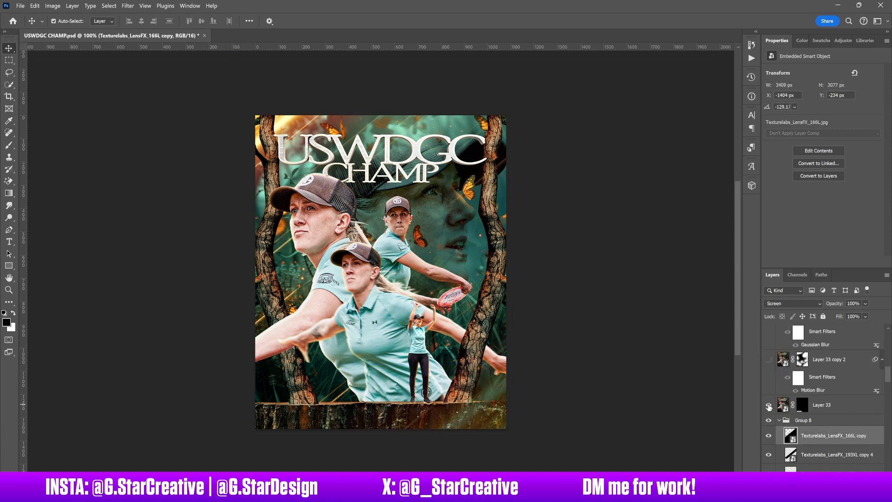
- Select Layer 33, and show and select the motion-blurred Layer 33 copy 2, comparing the poster with and without it
{"action": "left_click", "coordinate": [769, 405]}
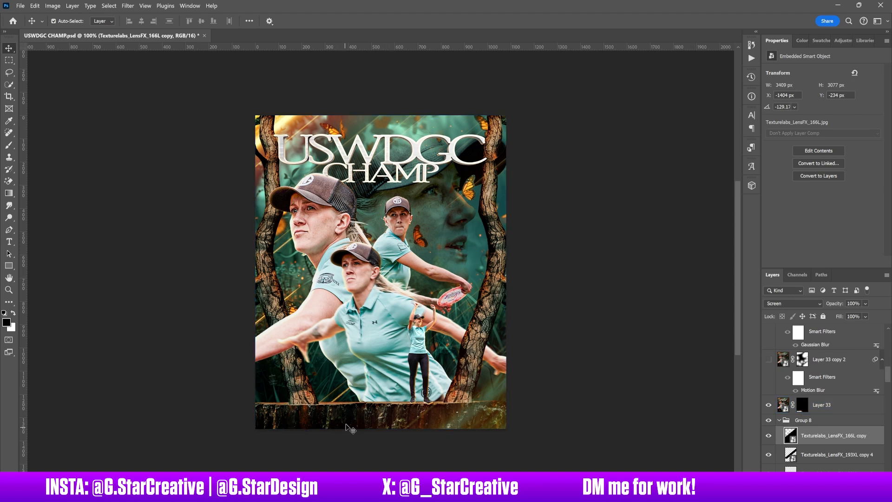
{"action": "left_click", "coordinate": [803, 406]}
{"action": "scroll", "coordinate": [804, 407], "scroll_direction": "up", "scroll_amount": 1}
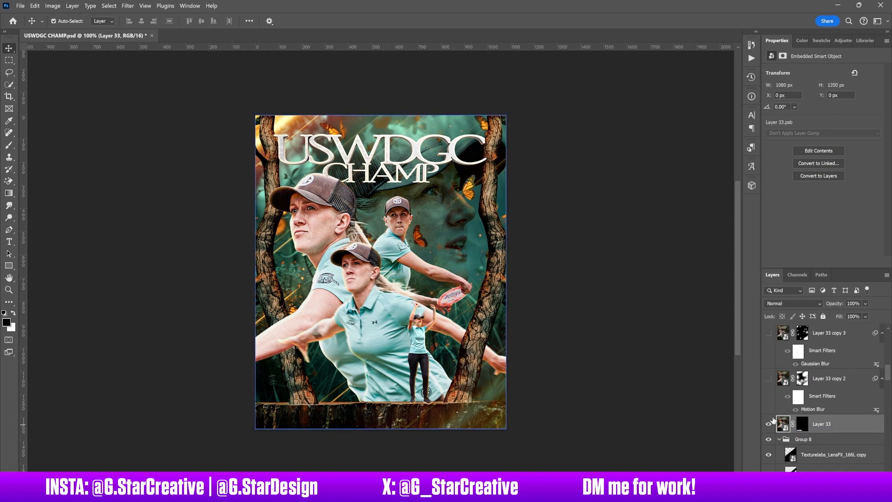
{"action": "left_click", "coordinate": [767, 379]}
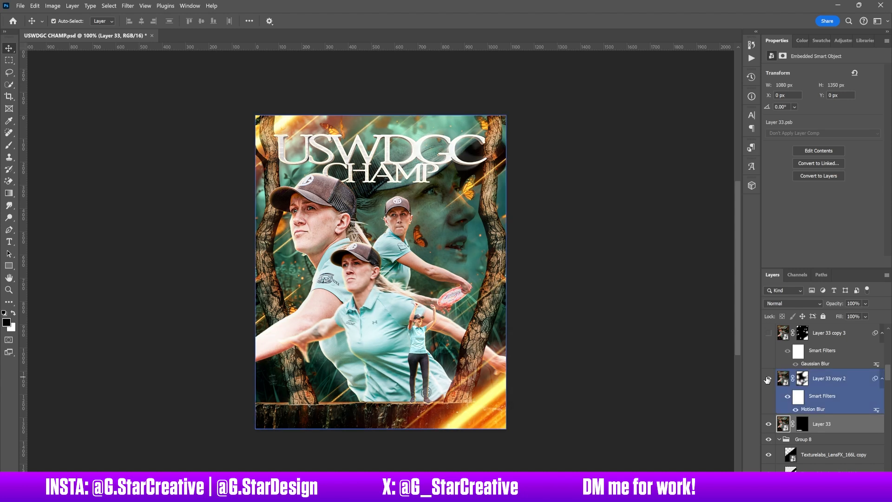
{"action": "left_click", "coordinate": [843, 379]}
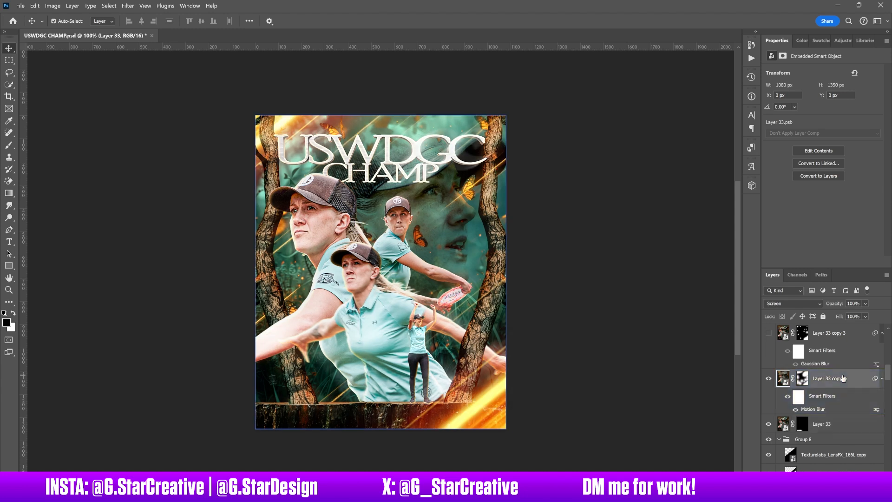
{"action": "left_click", "coordinate": [769, 379]}
{"action": "left_click", "coordinate": [769, 379]}
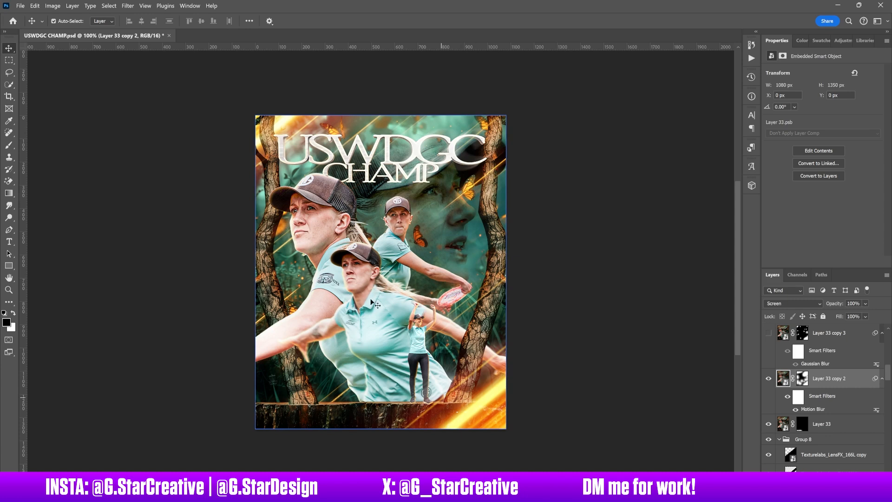
{"action": "left_click", "coordinate": [768, 379]}
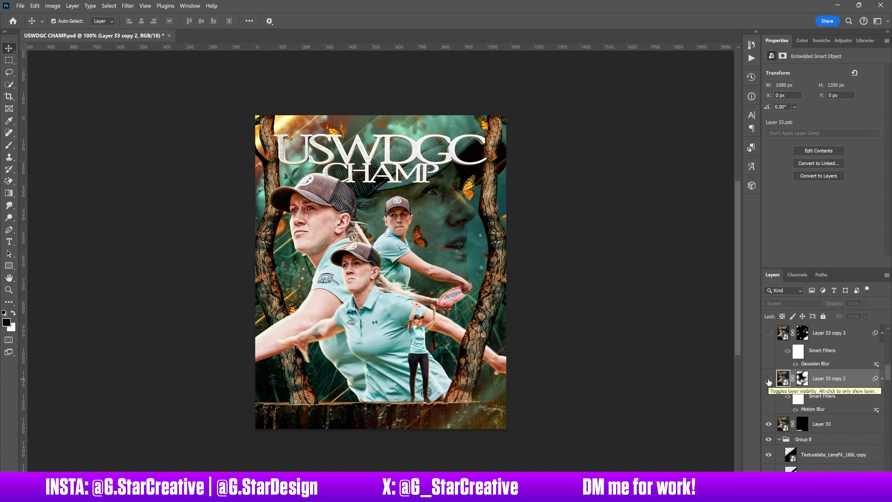
{"action": "left_click", "coordinate": [768, 379]}
- Show and select the Gaussian-blurred Layer 33 copy 3, comparing the poster with and without its glow
{"action": "scroll", "coordinate": [768, 412], "scroll_direction": "up", "scroll_amount": 3}
{"action": "left_click", "coordinate": [768, 412]}
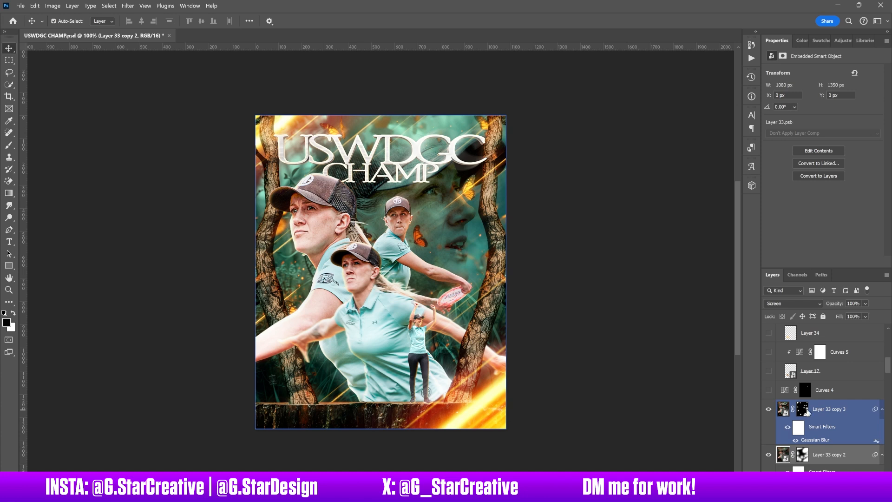
{"action": "left_click", "coordinate": [828, 410]}
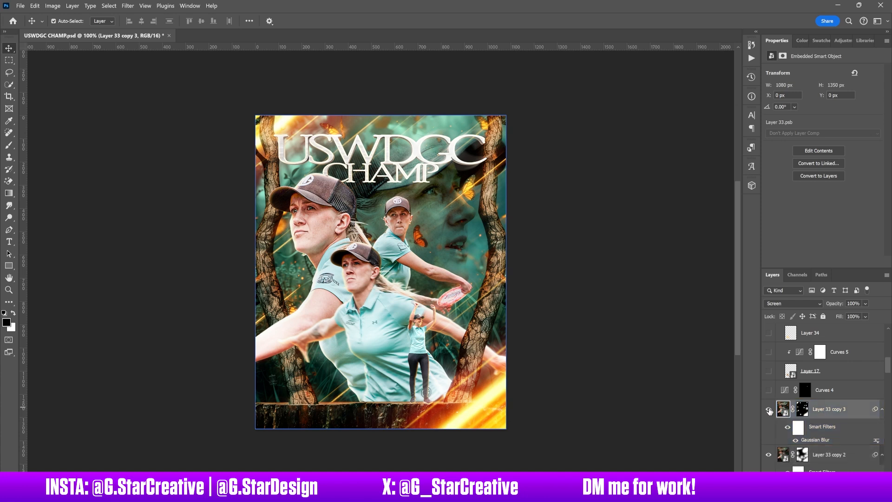
{"action": "left_click", "coordinate": [769, 410]}
{"action": "left_click", "coordinate": [769, 410]}
- Show and select the masked Curves 4 adjustment above Layer 33 copy 3, comparing the poster with and without it
{"action": "left_click", "coordinate": [769, 390]}
{"action": "left_click", "coordinate": [769, 390]}
{"action": "left_click", "coordinate": [769, 390]}
{"action": "left_click", "coordinate": [823, 391]}
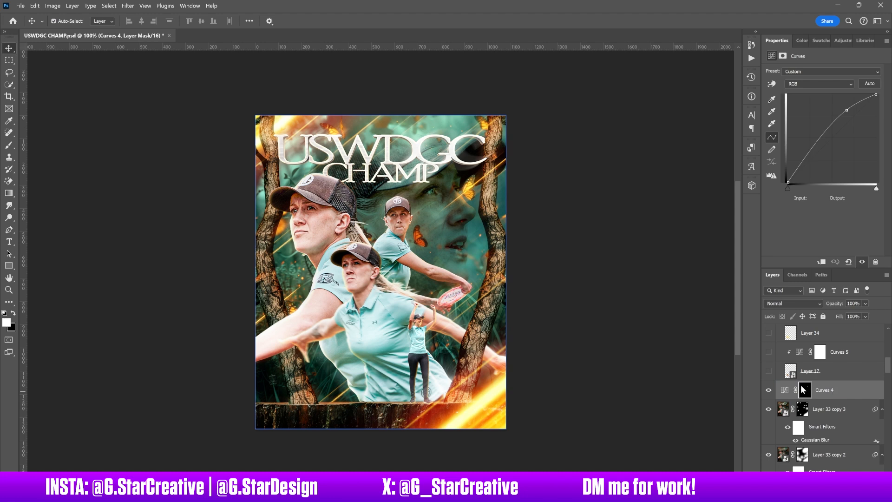
{"action": "left_click", "coordinate": [772, 391]}
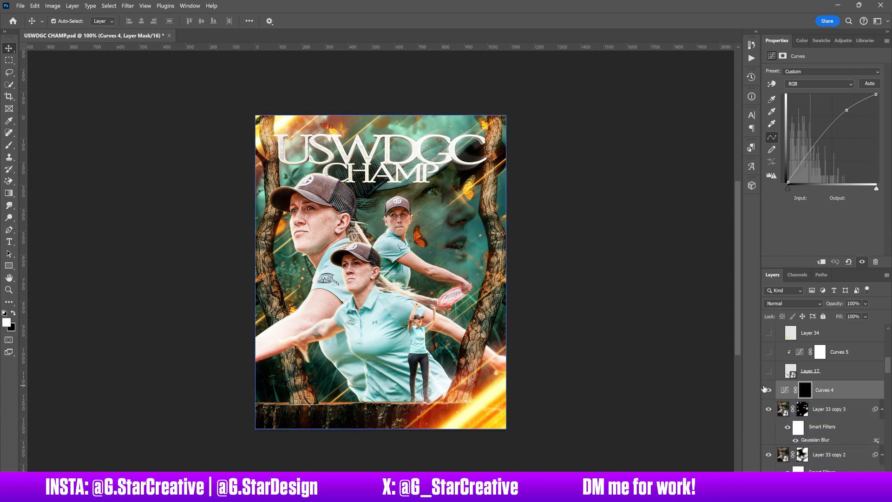
- Show the Layer 17 butterfly and its clipped Curves 5 adjustment in Group 13, selecting Layer 17
{"action": "scroll", "coordinate": [796, 405], "scroll_direction": "up", "scroll_amount": 1}
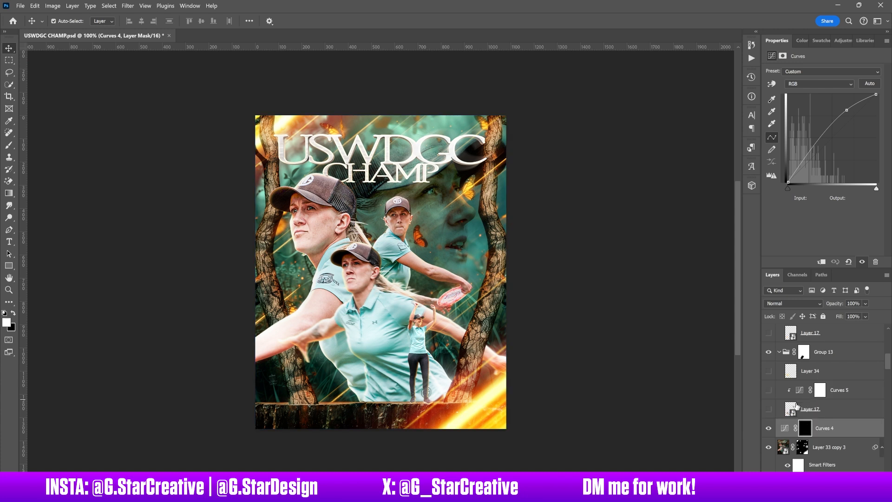
{"action": "left_click", "coordinate": [769, 411]}
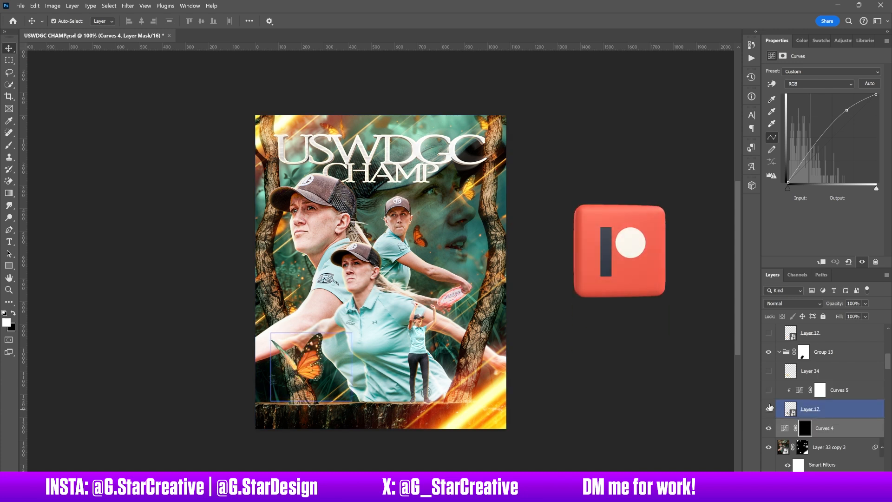
{"action": "left_click", "coordinate": [769, 391]}
{"action": "left_click", "coordinate": [811, 409]}
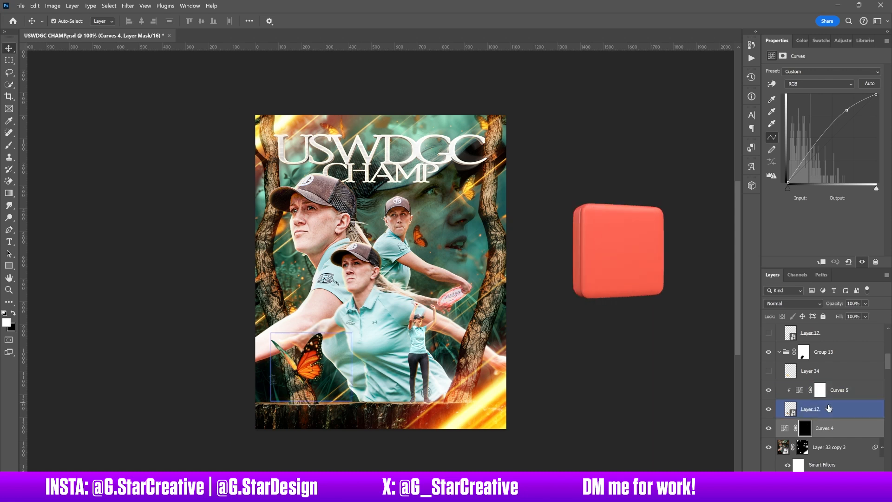
- Compare the poster with and without the Group 13 butterfly, and the butterfly with and without Curves 5
{"action": "scroll", "coordinate": [812, 412], "scroll_direction": "up", "scroll_amount": 2}
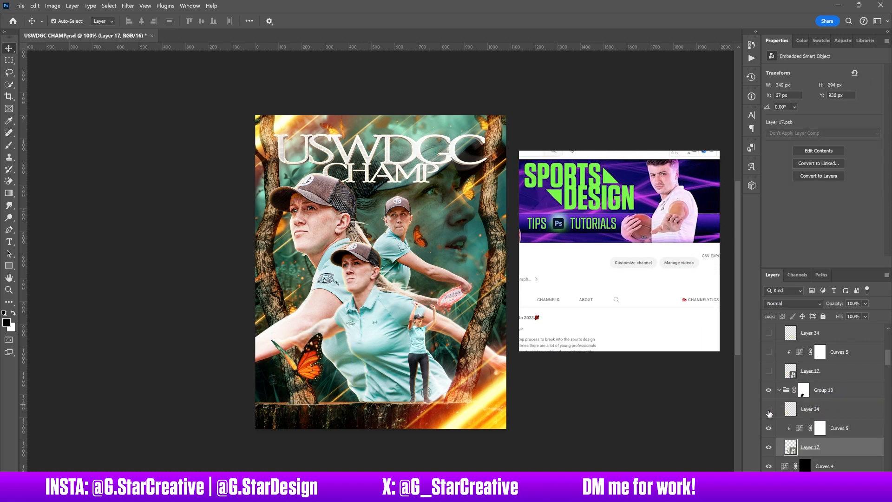
{"action": "left_click", "coordinate": [770, 450]}
{"action": "left_click", "coordinate": [769, 447]}
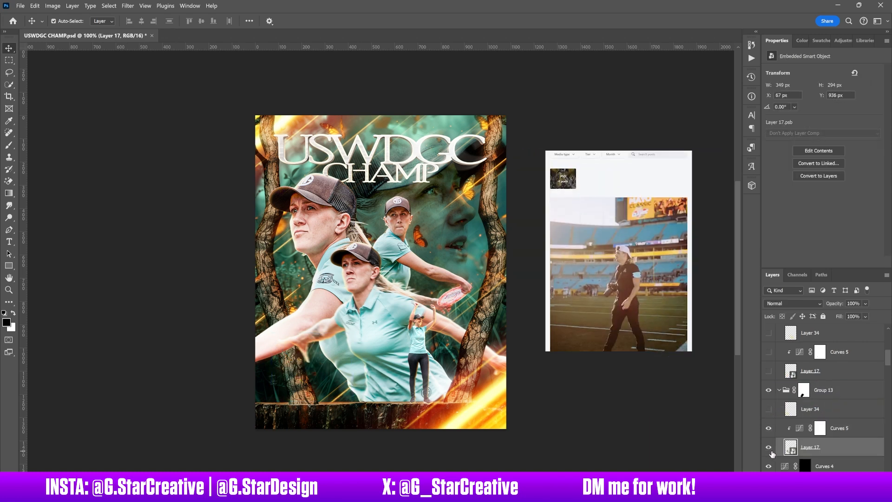
{"action": "left_click", "coordinate": [776, 429]}
{"action": "left_click", "coordinate": [769, 429]}
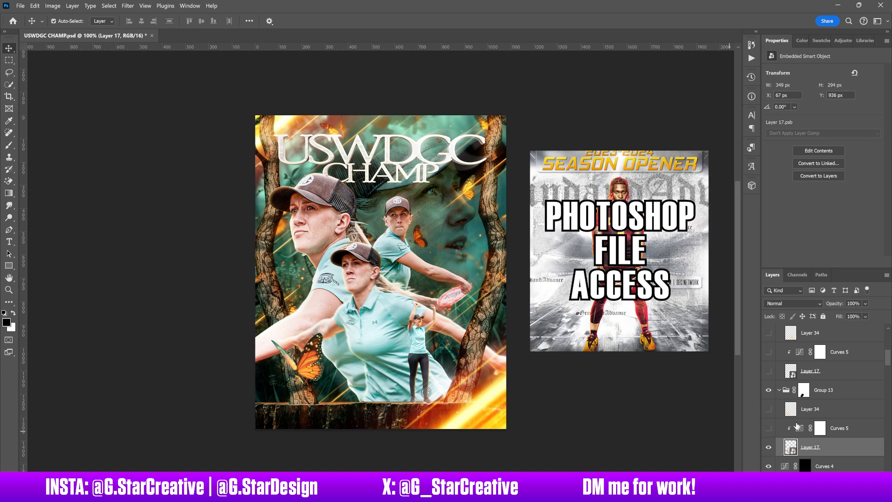
{"action": "left_click", "coordinate": [770, 430]}
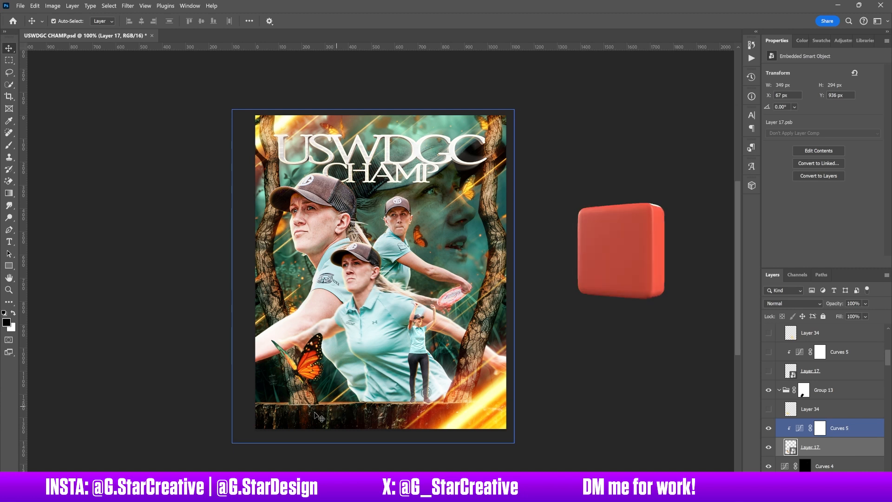
- Show and select the Color Dodge Layer 34 above the butterfly in Group 13
{"action": "left_click", "coordinate": [284, 254]}
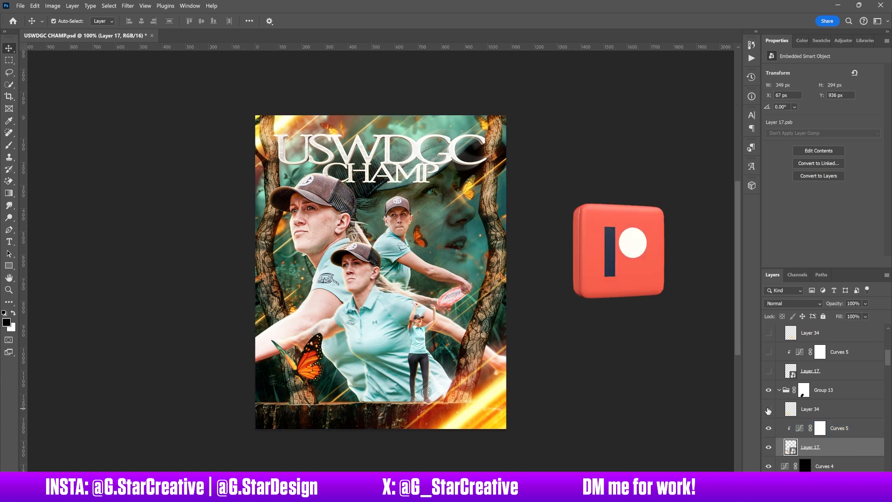
{"action": "left_click", "coordinate": [809, 409]}
{"action": "scroll", "coordinate": [808, 409], "scroll_direction": "up", "scroll_amount": 2}
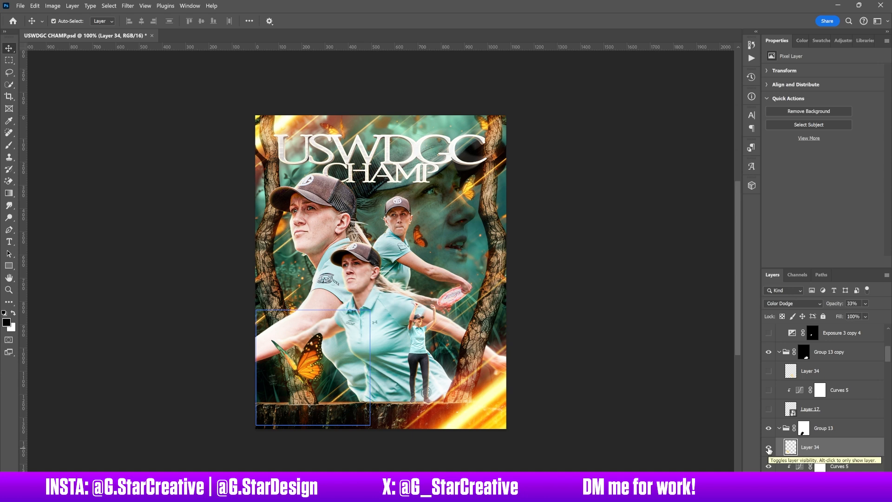
- Show the second butterfly in Group 13 copy with its Layer 17, Curves 5 and Layer 34
{"action": "left_click", "coordinate": [770, 410]}
{"action": "left_click", "coordinate": [770, 410]}
{"action": "left_click", "coordinate": [770, 391]}
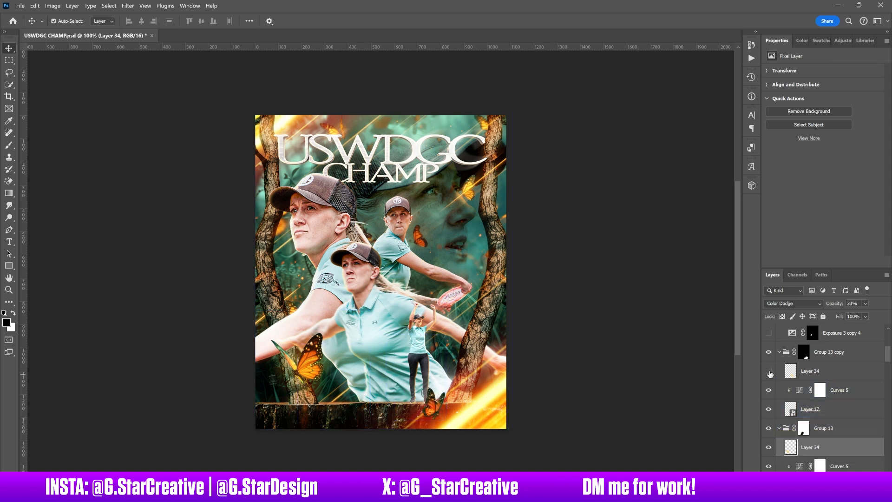
{"action": "scroll", "coordinate": [770, 373], "scroll_direction": "up", "scroll_amount": 2}
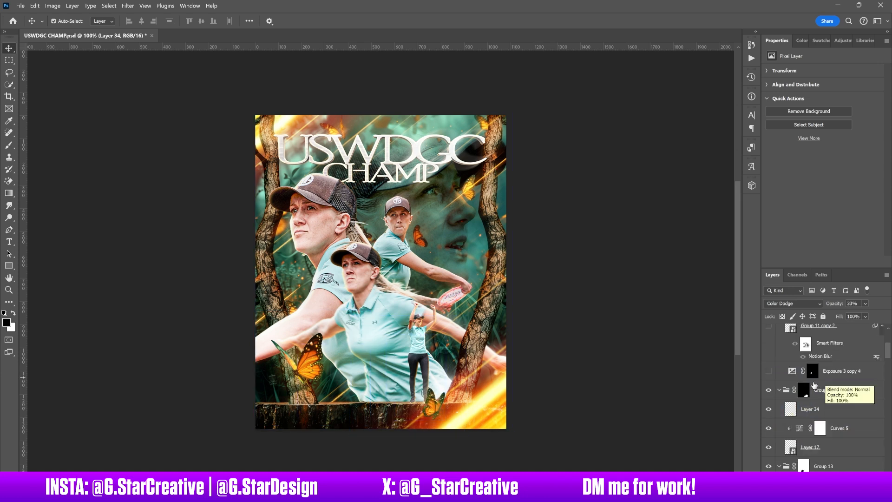
- Show Exposure 3 copy 4 and the Group 11 copy 2 gold chain with Curves 7 and Hue/Saturation 4, checking the Curves 7 effect
{"action": "left_click", "coordinate": [769, 372]}
{"action": "scroll", "coordinate": [770, 374], "scroll_direction": "up", "scroll_amount": 3}
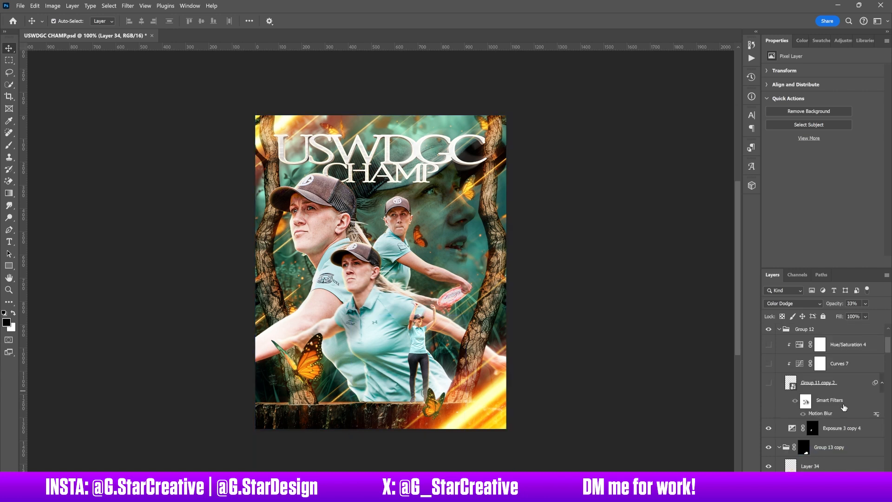
{"action": "left_click", "coordinate": [769, 383]}
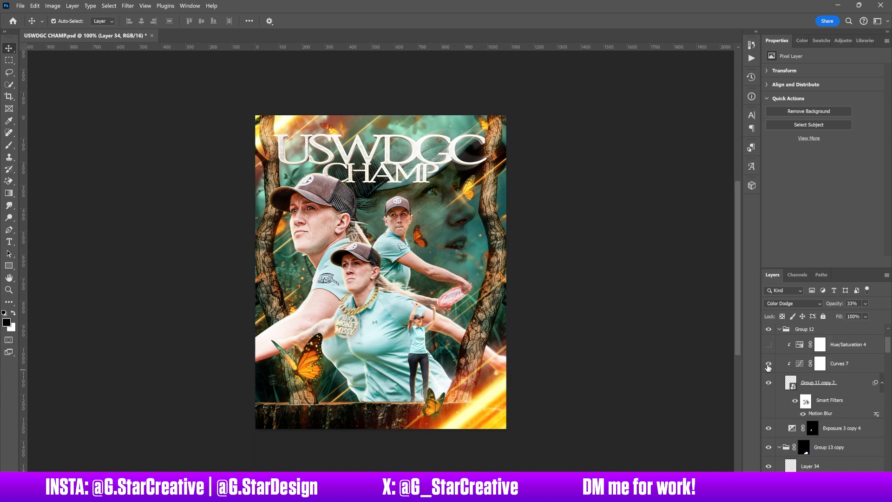
{"action": "left_click", "coordinate": [769, 348]}
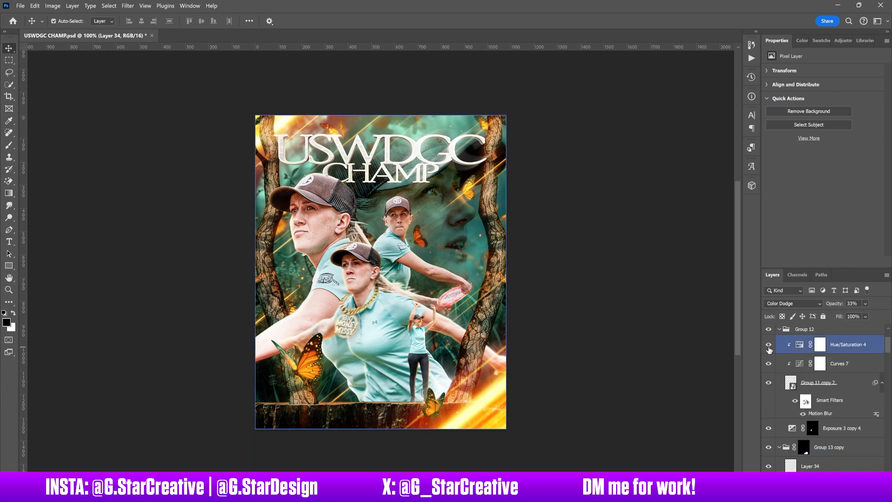
{"action": "left_click", "coordinate": [834, 368]}
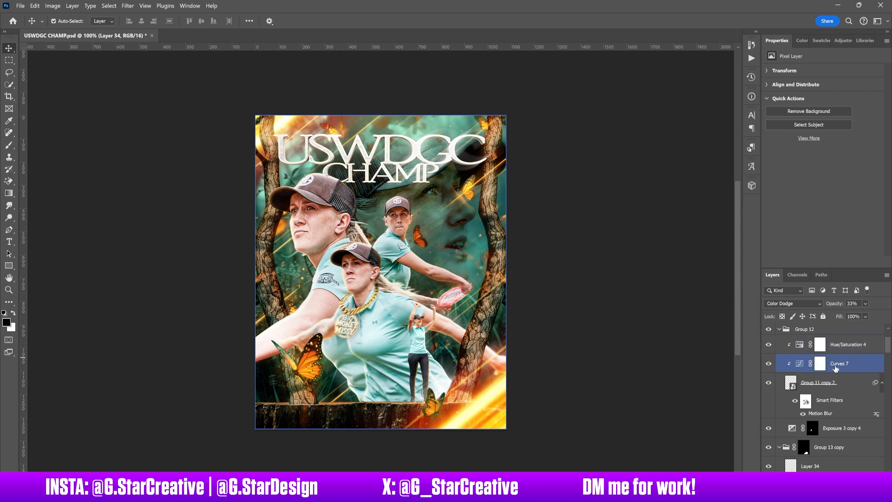
{"action": "left_click", "coordinate": [769, 364]}
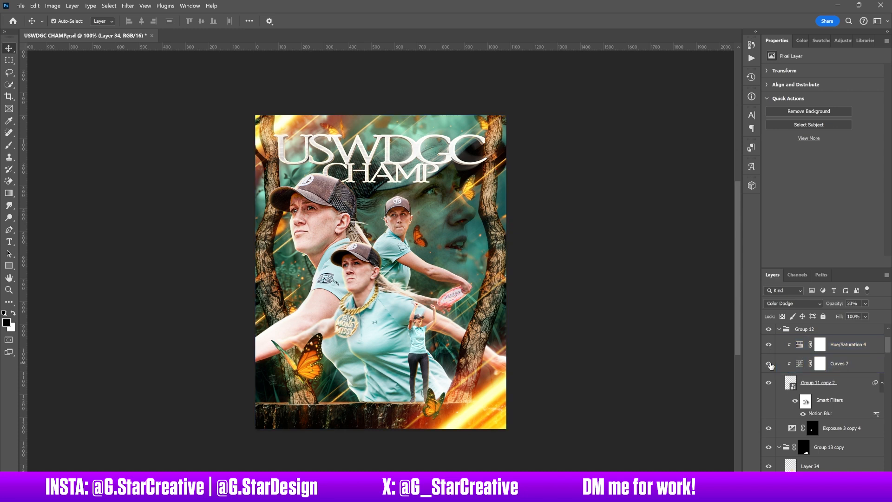
- Show the Curves 6 adjustment, the athlete's name text and the USWDGC24 logo, selecting the logo layer
{"action": "scroll", "coordinate": [769, 372], "scroll_direction": "up", "scroll_amount": 3}
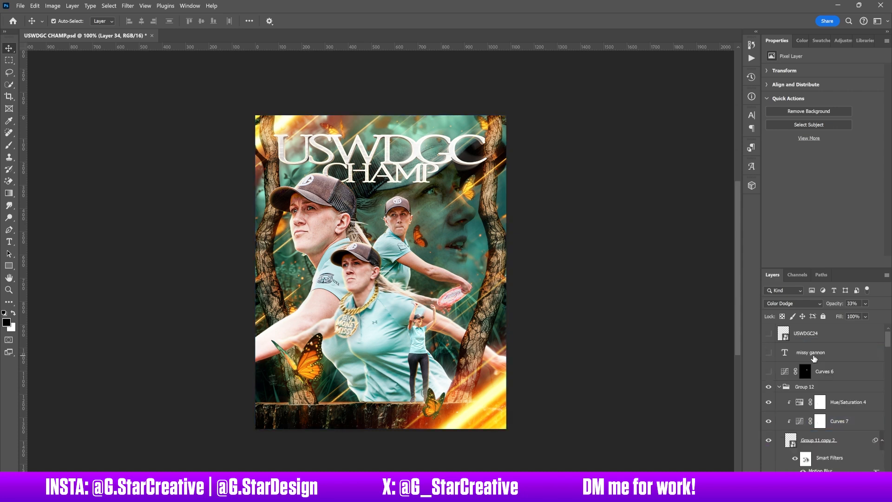
{"action": "left_click", "coordinate": [769, 372]}
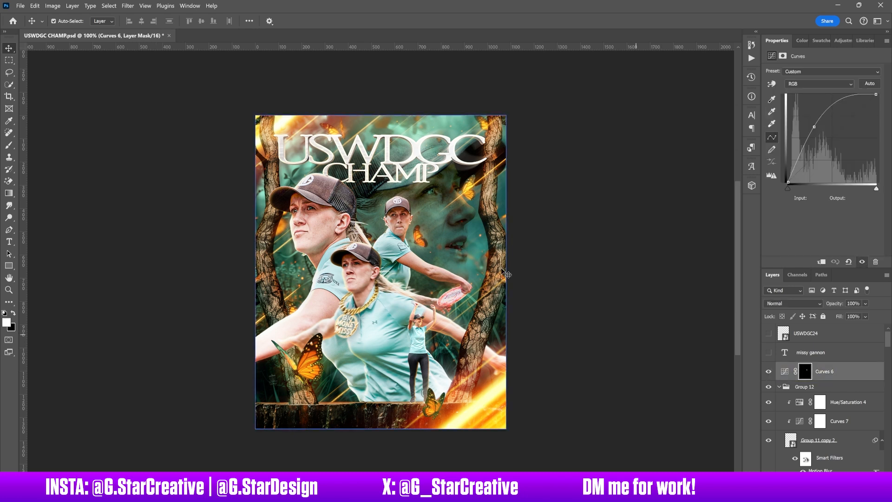
{"action": "left_click", "coordinate": [769, 353]}
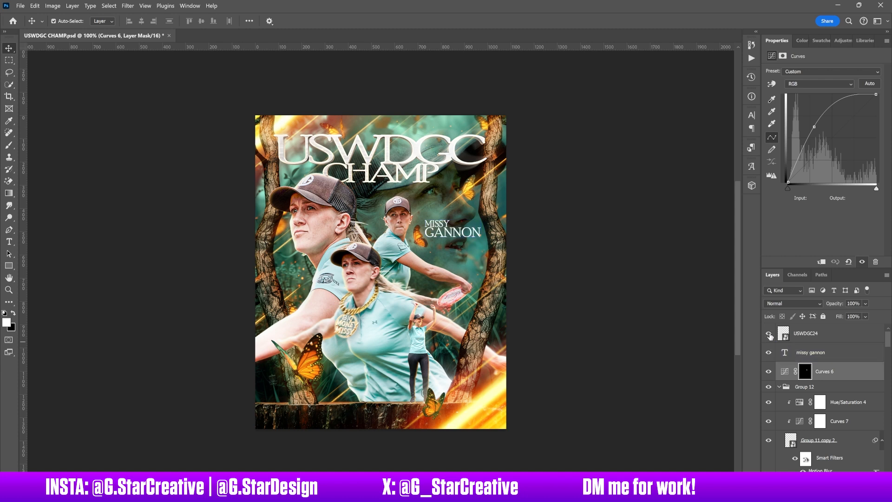
{"action": "left_click", "coordinate": [769, 334]}
{"action": "left_click", "coordinate": [837, 336]}
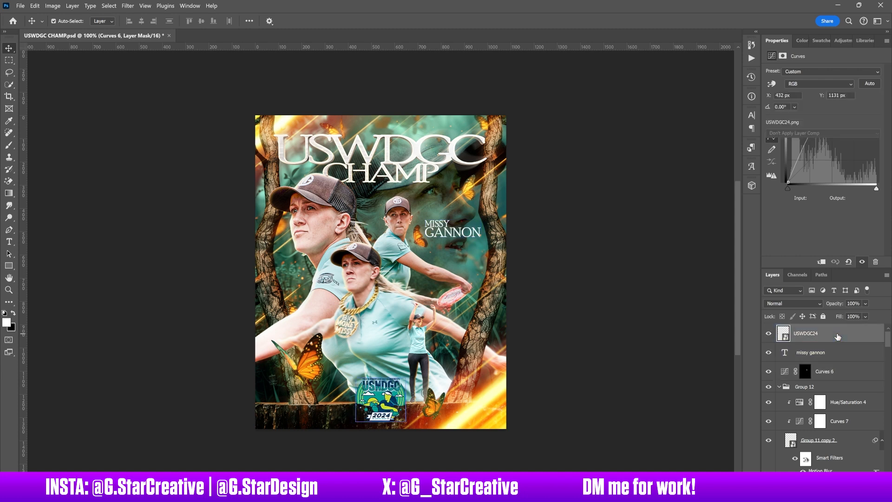